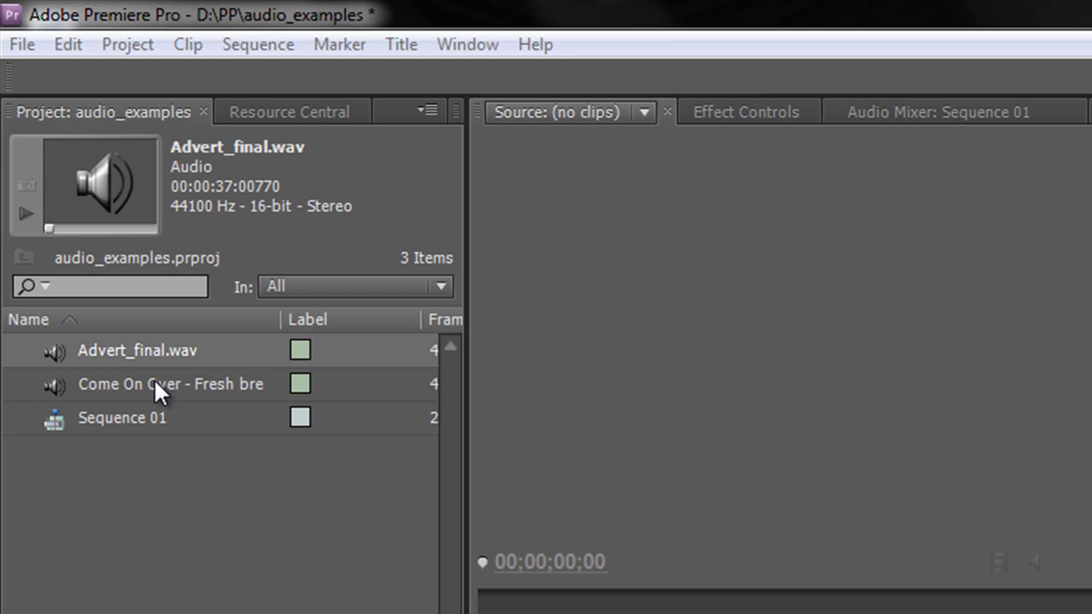
# Preview the audio of Advert_final.wav and Come On Over - Fresh brew.wav from the project bin
pyautogui.click(56, 354)
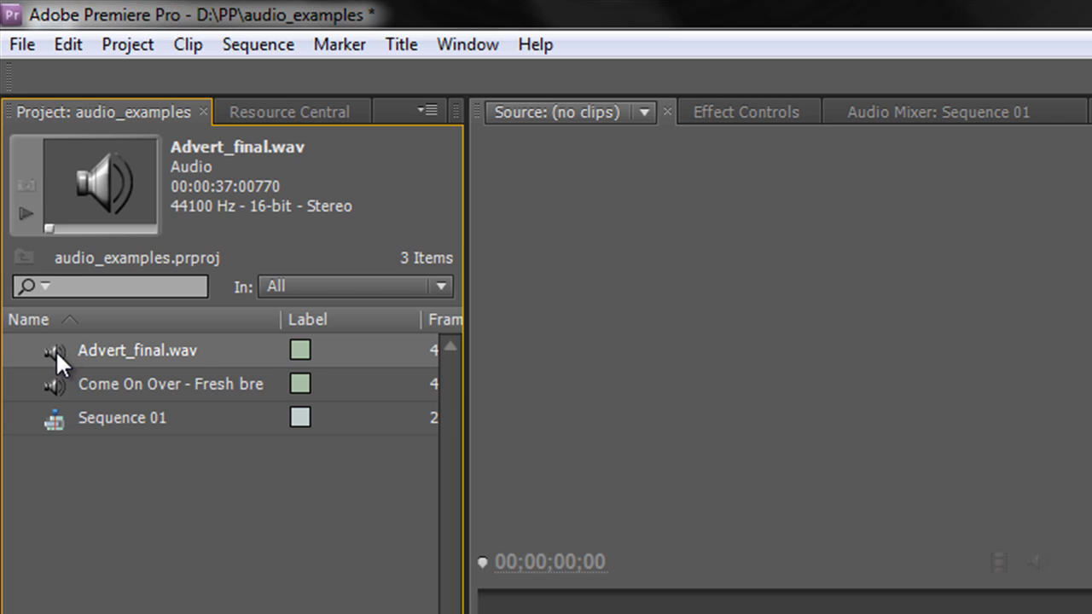
pyautogui.click(19, 217)
pyautogui.click(51, 381)
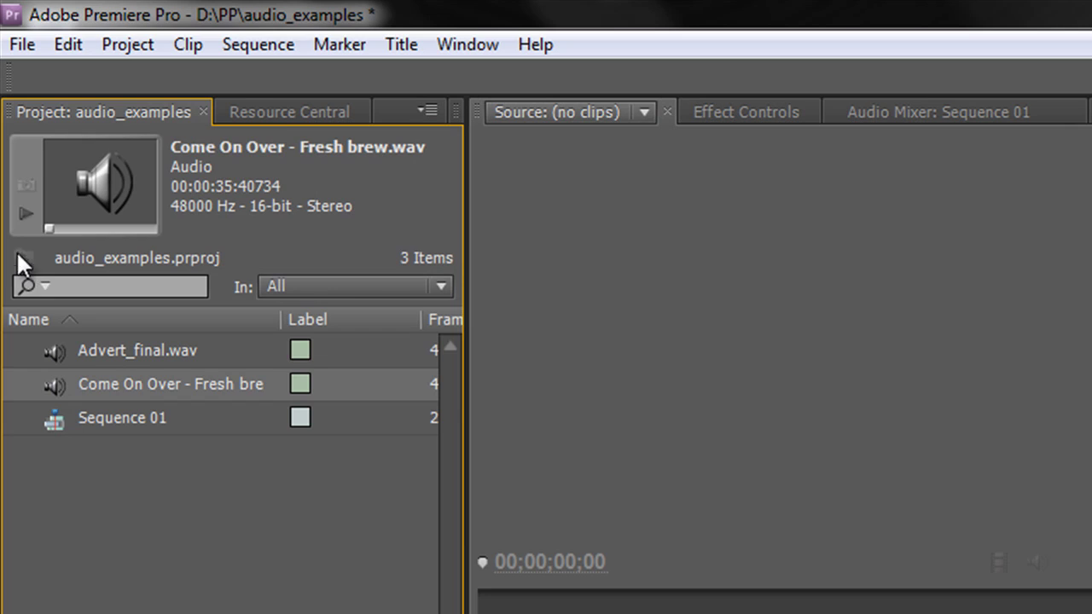
pyautogui.click(19, 213)
pyautogui.click(26, 216)
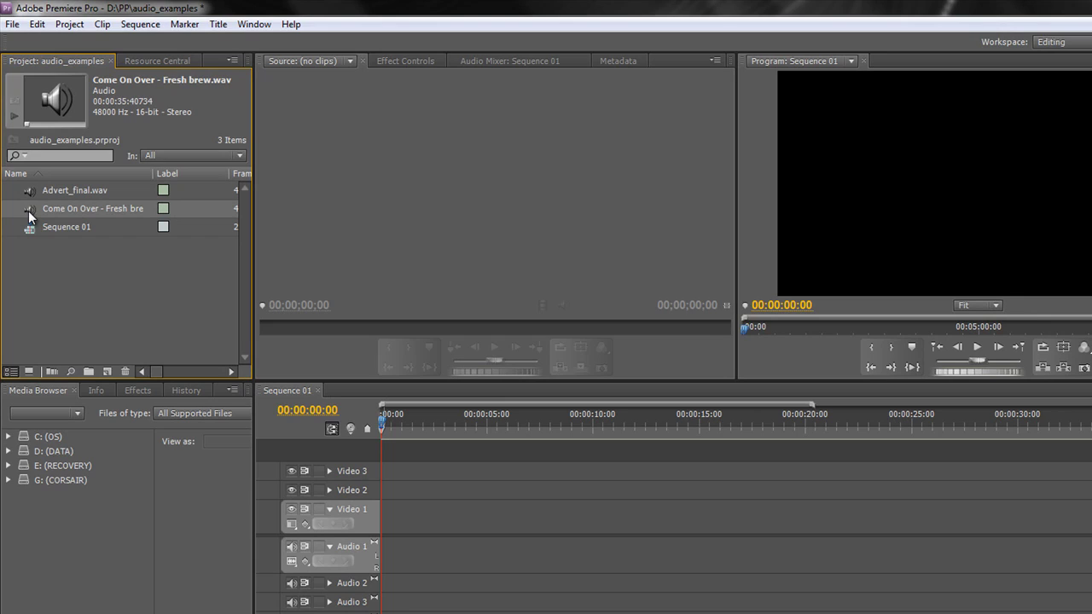
# Place Come On Over - Fresh brew.wav at the start of the Audio 1 track in Sequence 01
pyautogui.moveTo(28, 211); pyautogui.dragTo(393, 577)
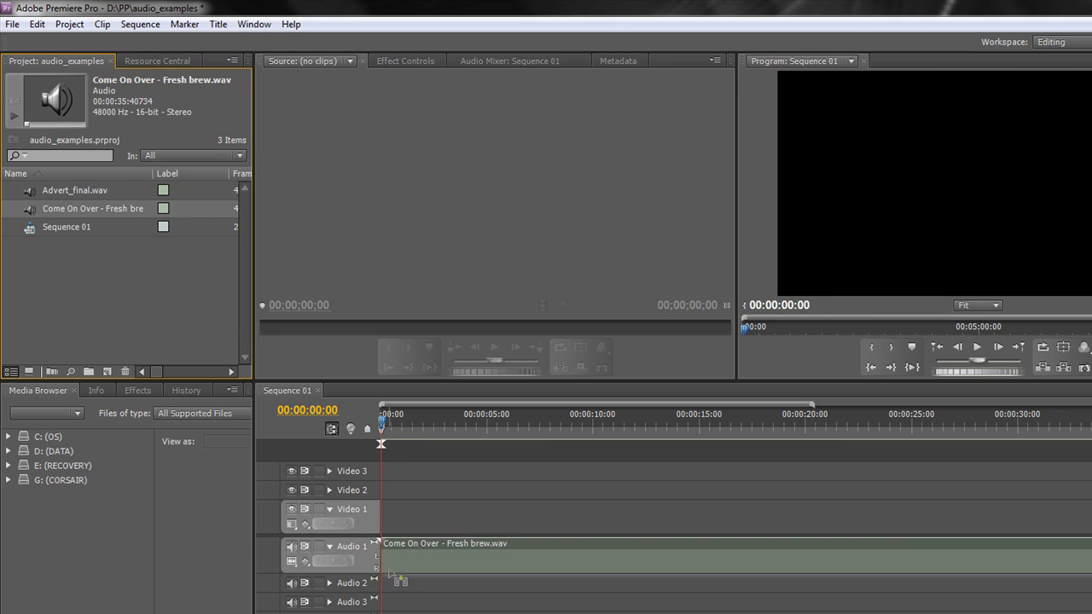
pyautogui.moveTo(399, 582); pyautogui.dragTo(390, 575)
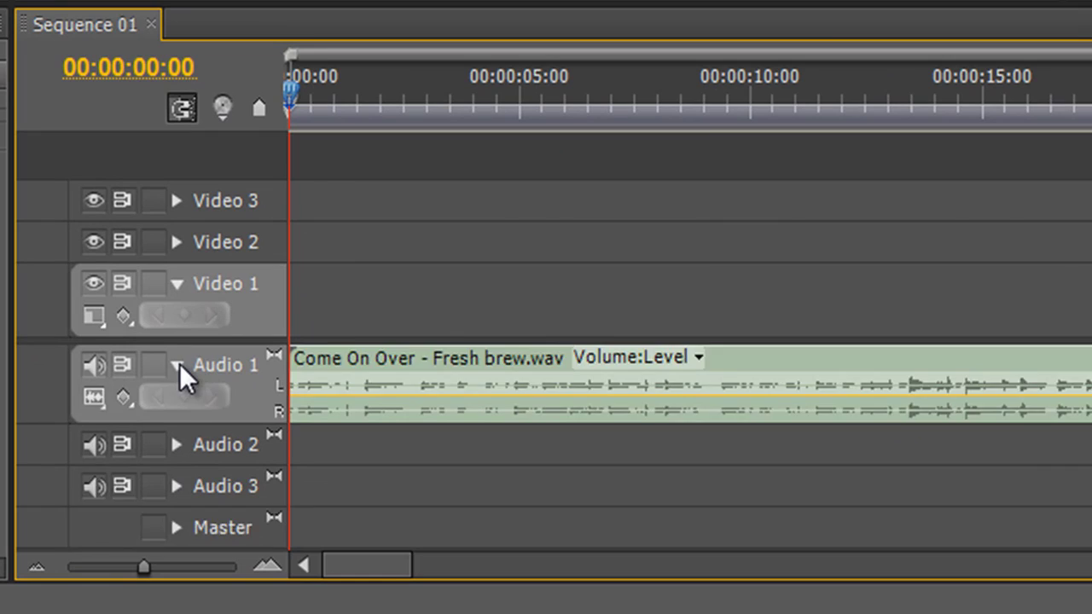
# Give the audio tracks more room in the timeline and increase the height of the expanded Audio 1 track
pyautogui.click(178, 364)
pyautogui.click(178, 365)
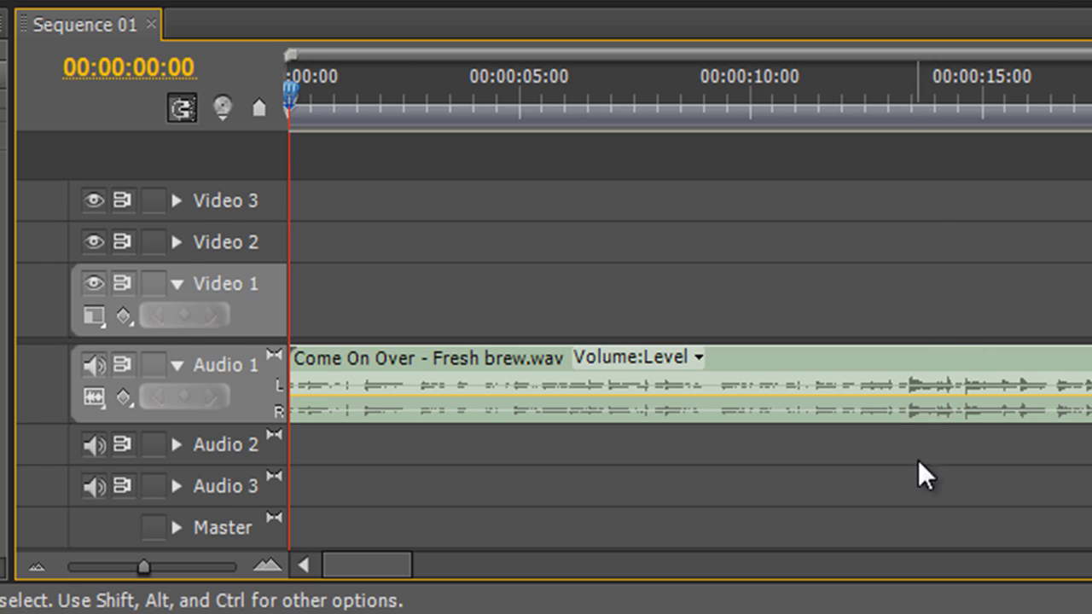
pyautogui.press('KP_Multiply')
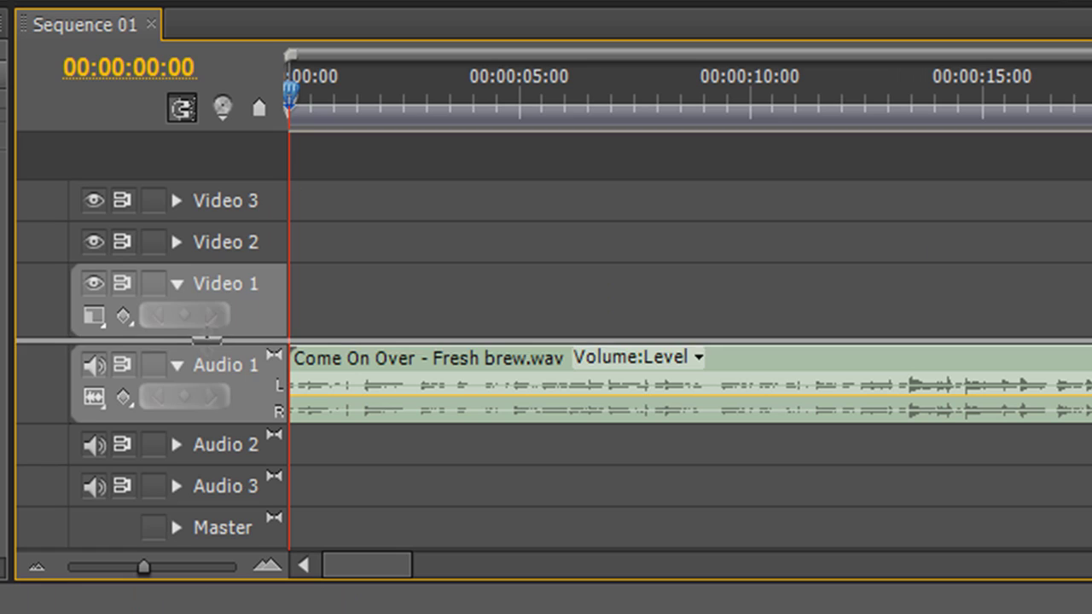
pyautogui.moveTo(209, 170); pyautogui.dragTo(217, 141)
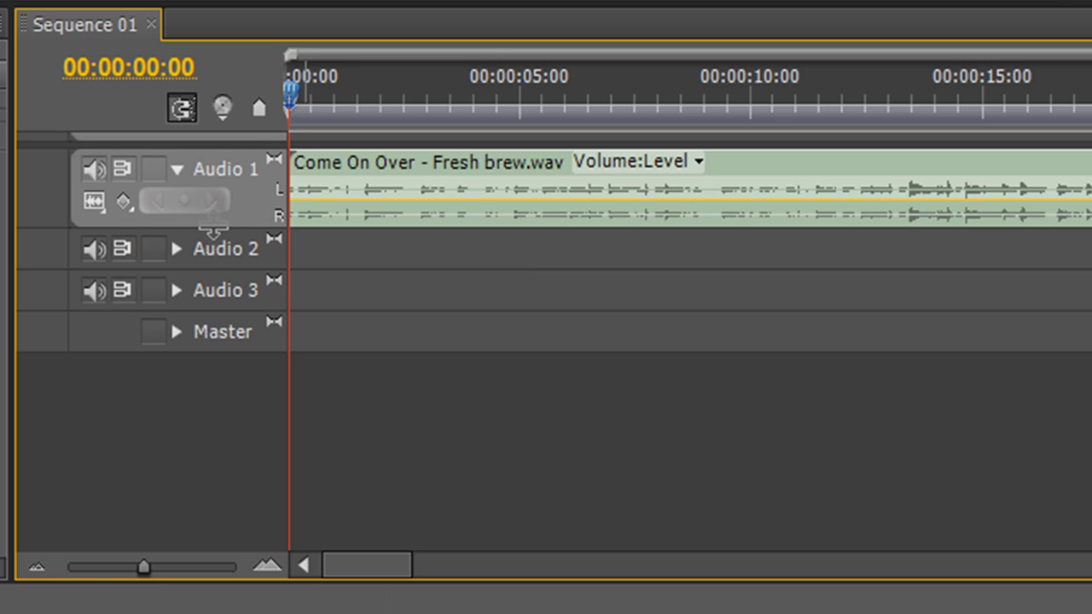
pyautogui.moveTo(214, 227); pyautogui.dragTo(202, 349)
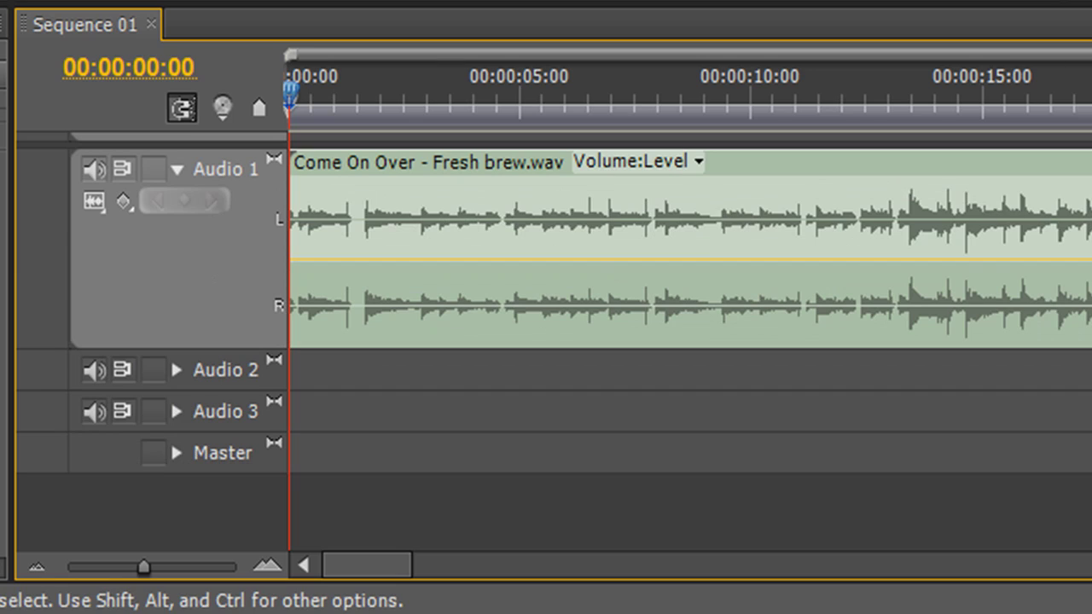
# Choose Volume: Level as the property shown on the music clip's keyframe line
pyautogui.moveTo(466, 289)
pyautogui.click(698, 162)
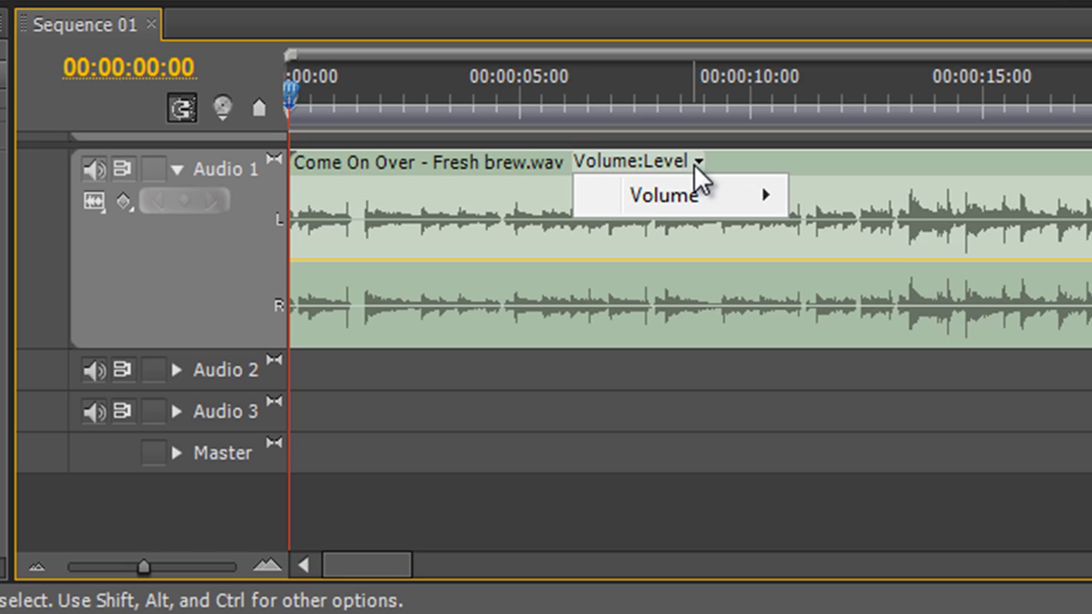
pyautogui.moveTo(745, 210)
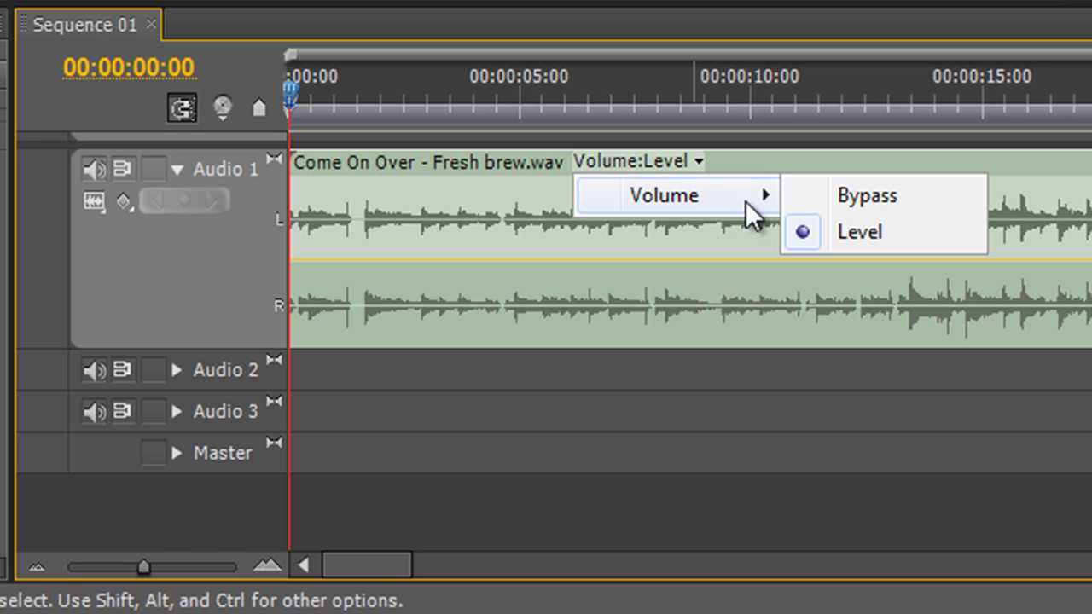
pyautogui.click(843, 232)
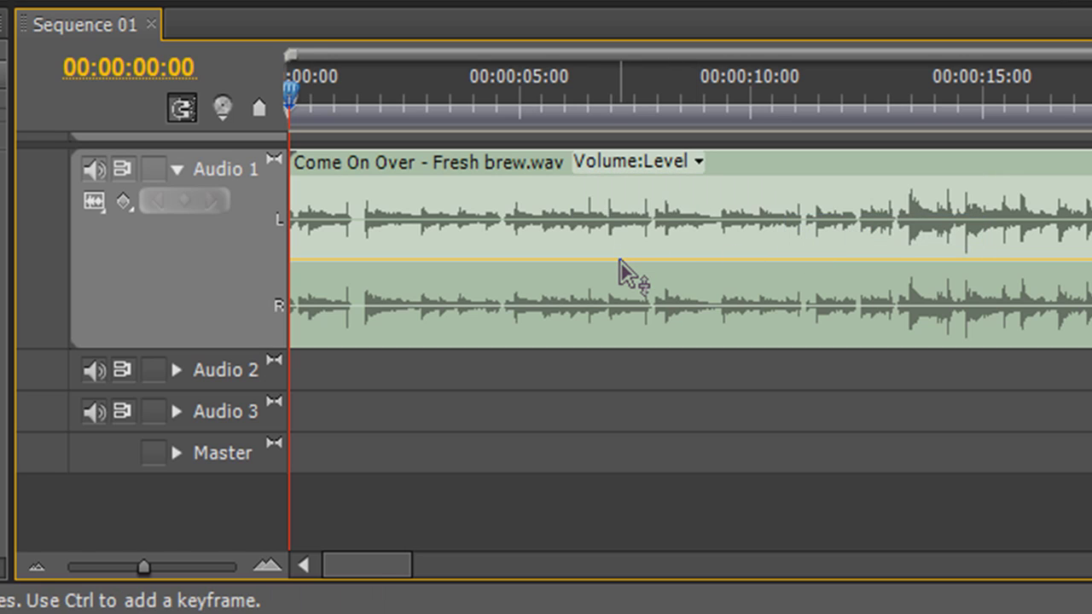
# Try the whole clip's volume level at 2.22 dB and at -2.72 dB, and return it to the starting level
pyautogui.moveTo(621, 261)
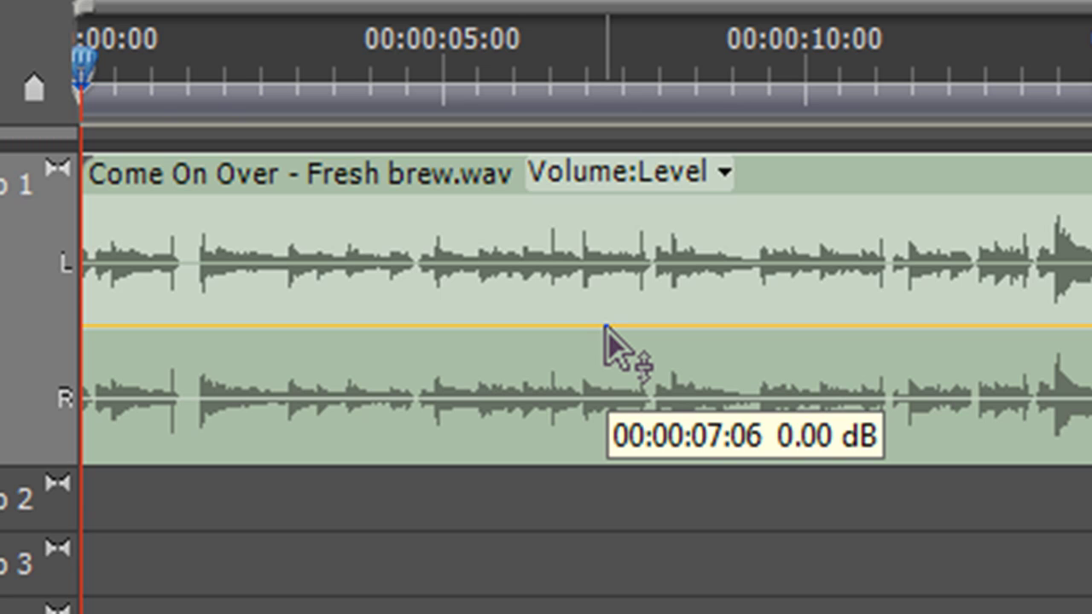
pyautogui.click(605, 326)
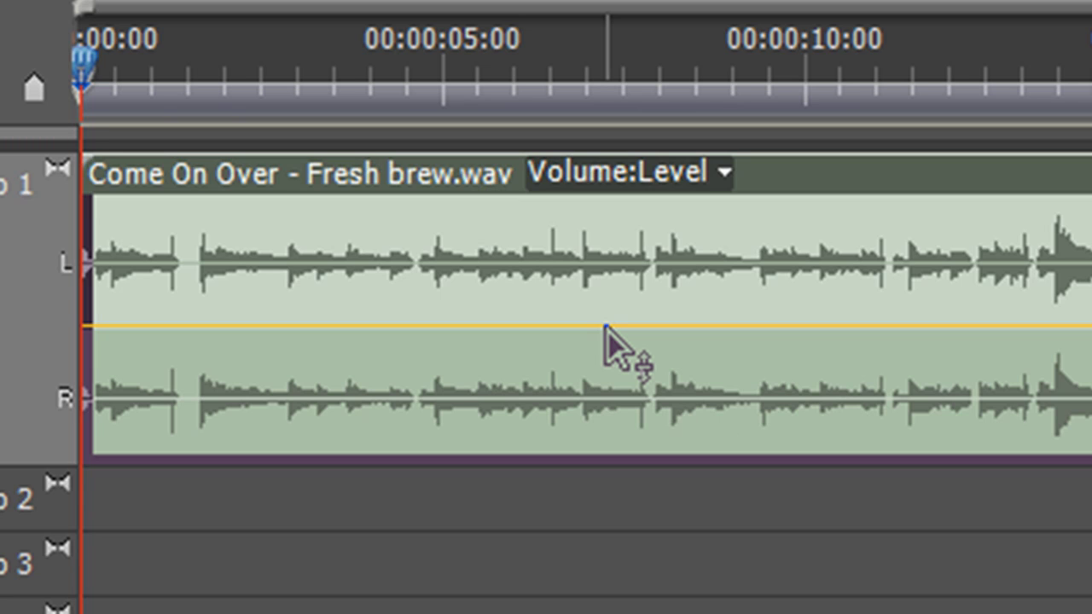
pyautogui.moveTo(605, 325); pyautogui.dragTo(605, 294)
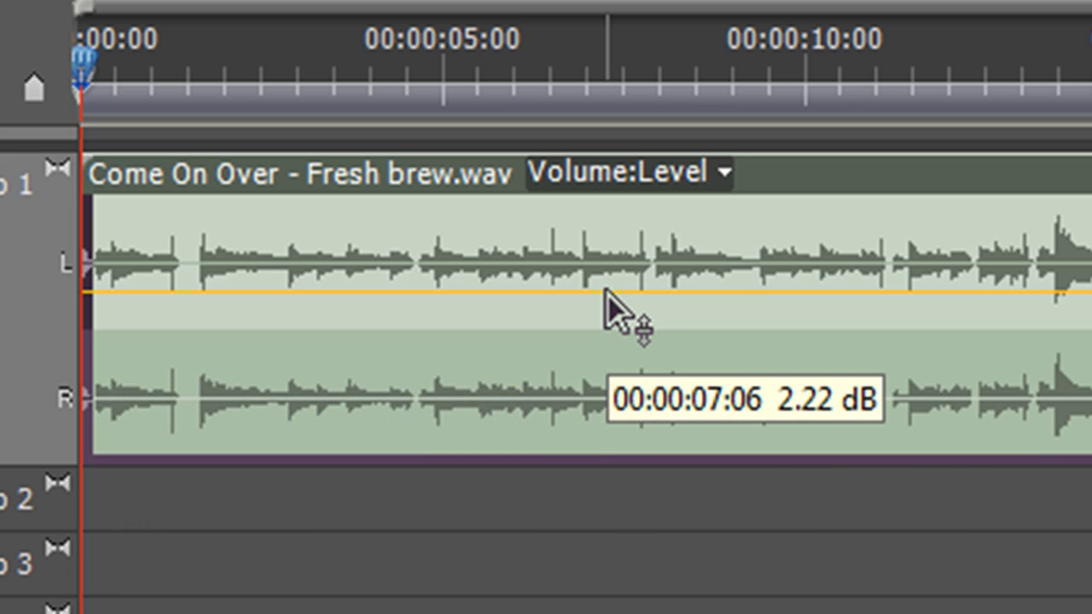
pyautogui.moveTo(605, 293); pyautogui.dragTo(606, 359)
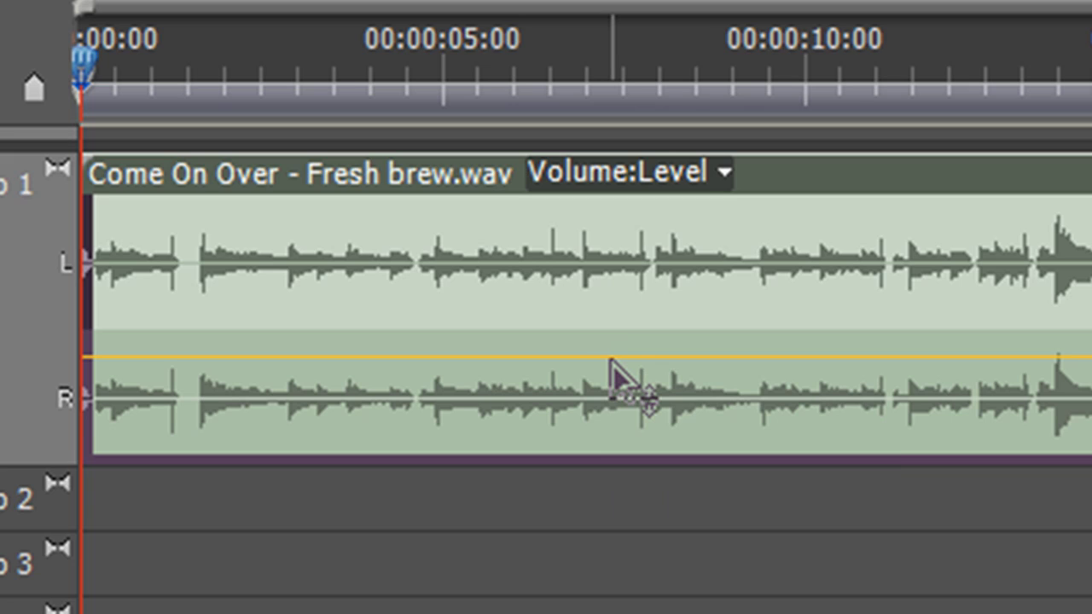
pyautogui.moveTo(611, 361)
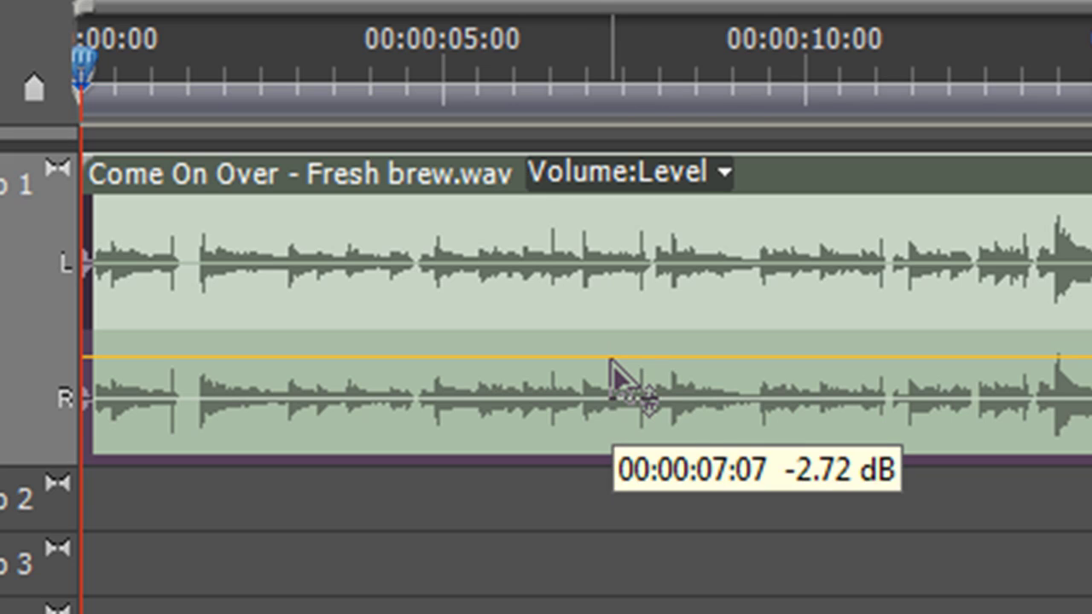
pyautogui.moveTo(611, 361); pyautogui.dragTo(612, 329)
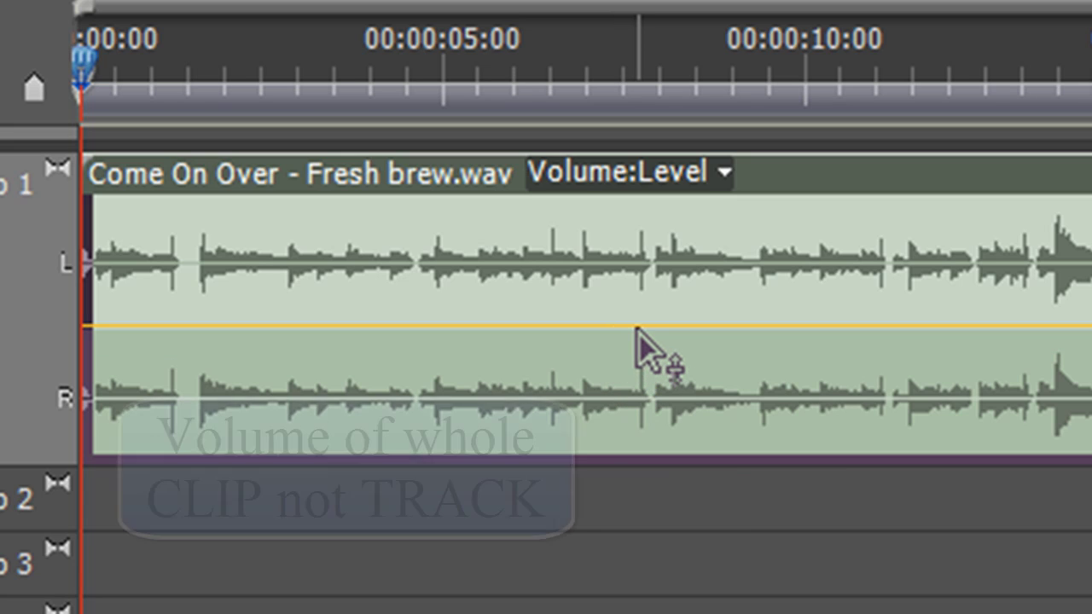
pyautogui.moveTo(638, 332)
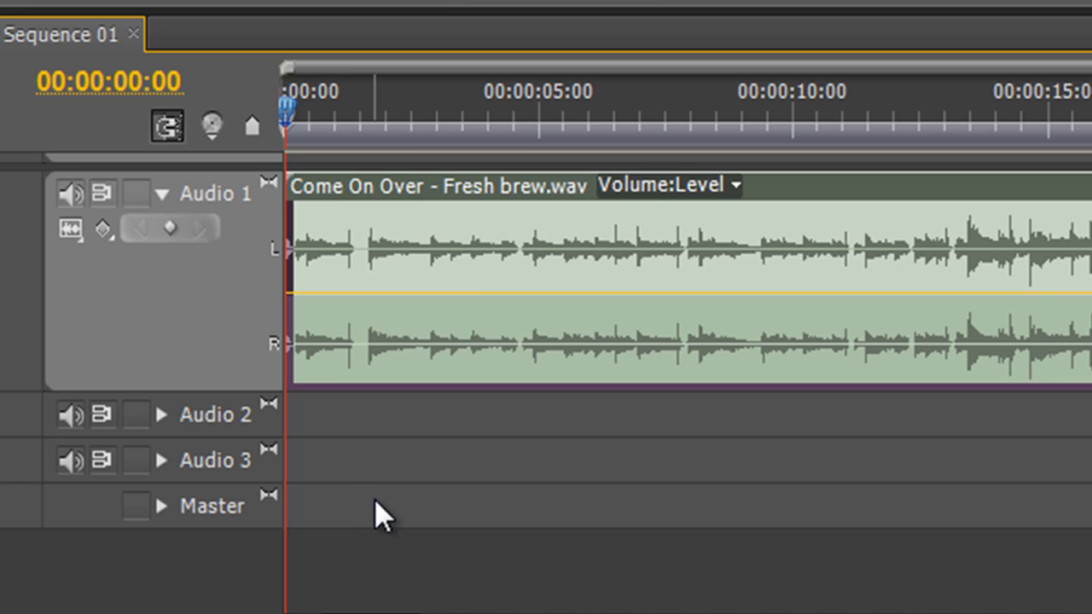
# Add volume keyframes to the music clip at 00:00:01:14 and about 00:00:04:17
pyautogui.click(366, 109)
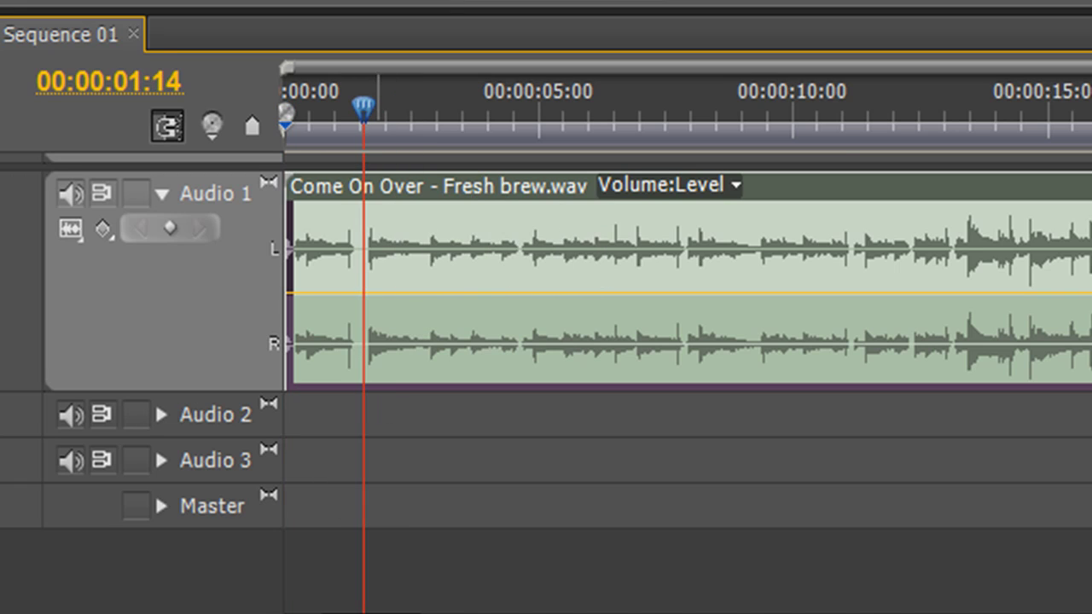
pyautogui.click(176, 235)
pyautogui.click(164, 229)
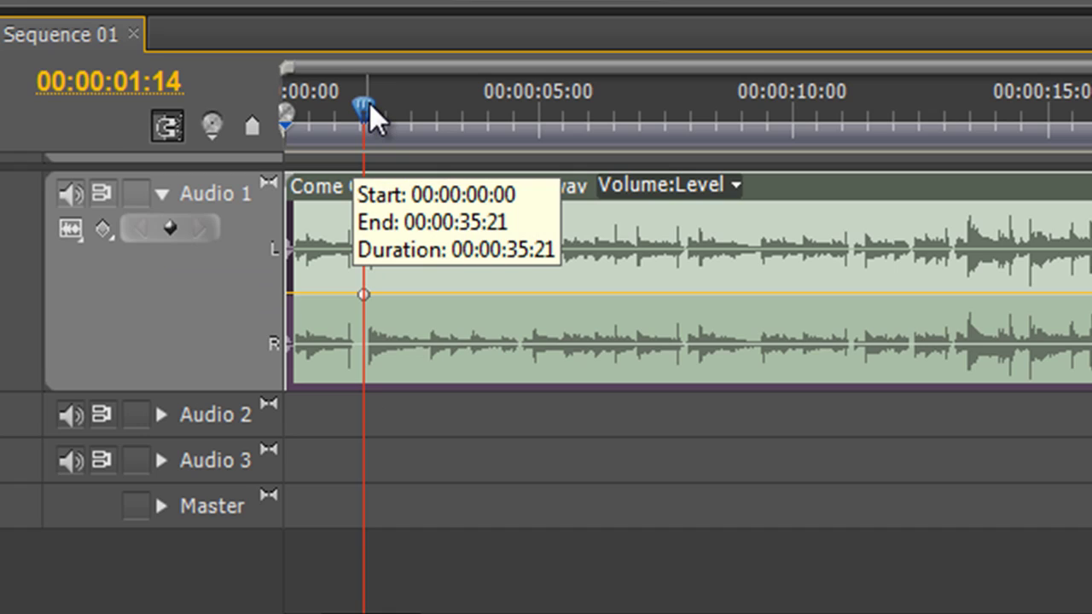
pyautogui.moveTo(370, 103); pyautogui.dragTo(530, 105)
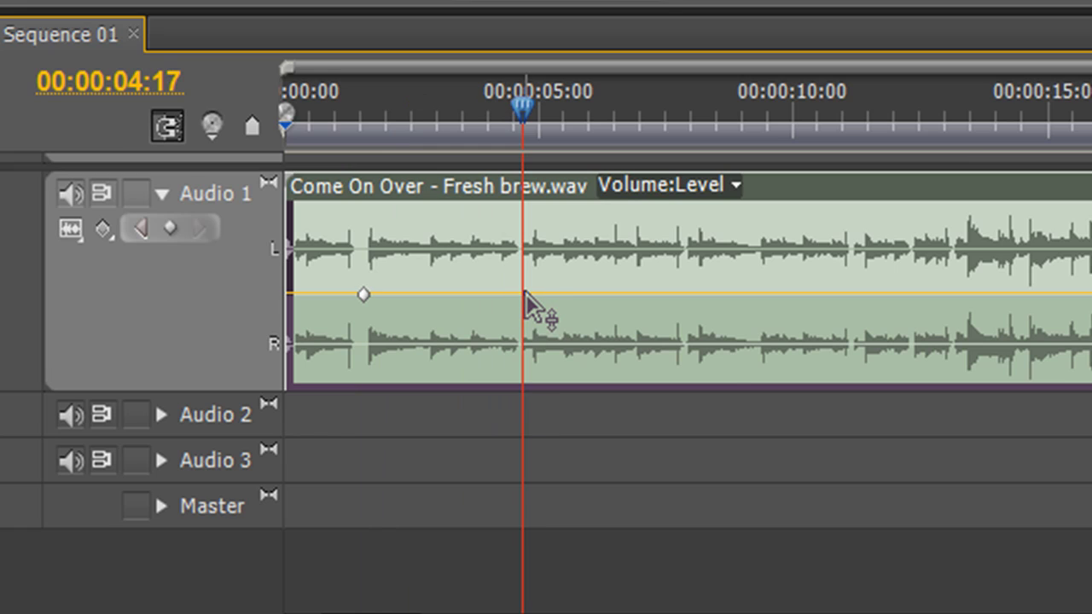
pyautogui.moveTo(526, 298)
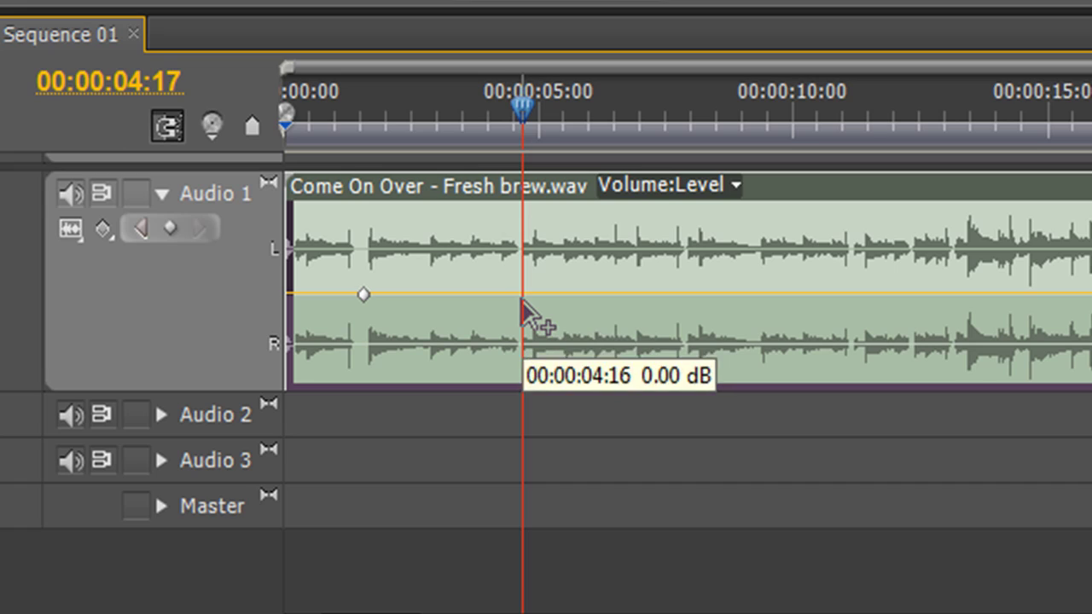
pyautogui.keyDown('ctrl'); pyautogui.click(521, 297); pyautogui.keyUp('ctrl')
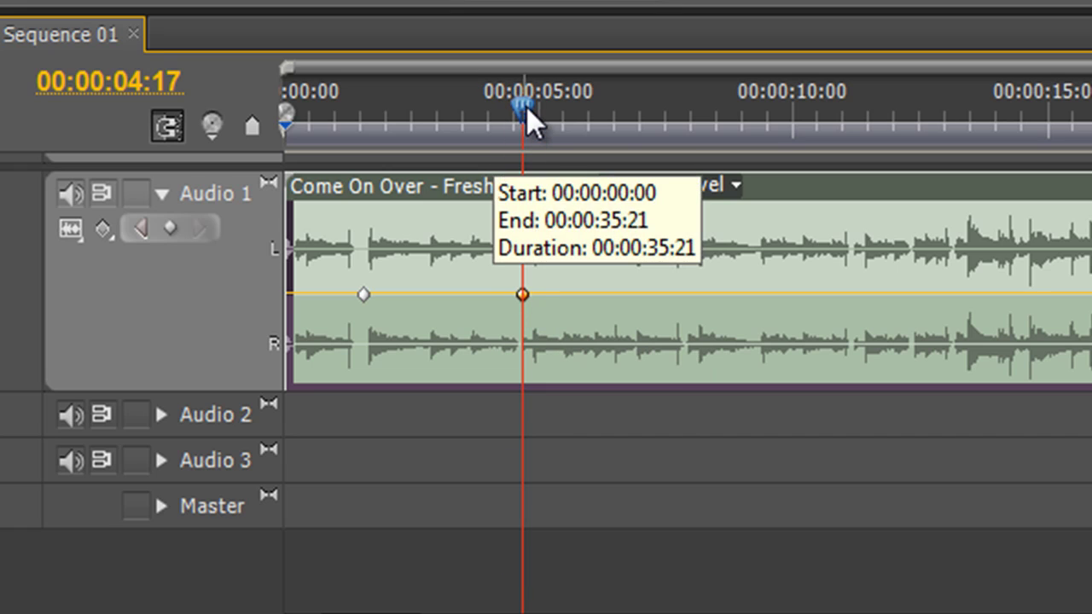
# Add two inner volume keyframes at 00:00:04:10 and 00:00:01:21, between the existing pair
pyautogui.moveTo(521, 106); pyautogui.dragTo(509, 114)
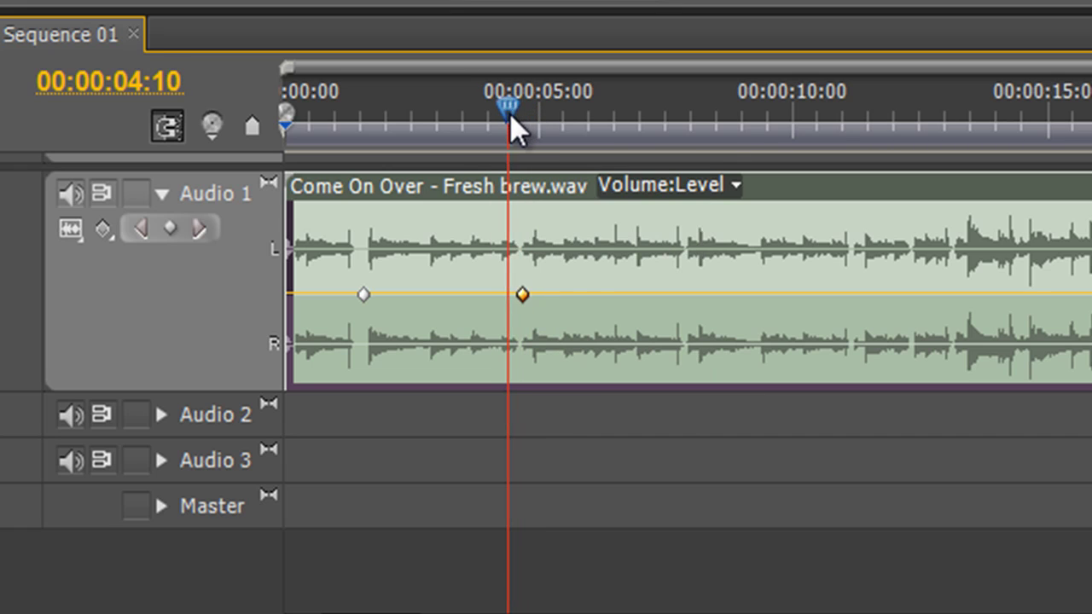
pyautogui.click(510, 295)
pyautogui.moveTo(504, 132); pyautogui.dragTo(375, 128)
pyautogui.click(376, 295)
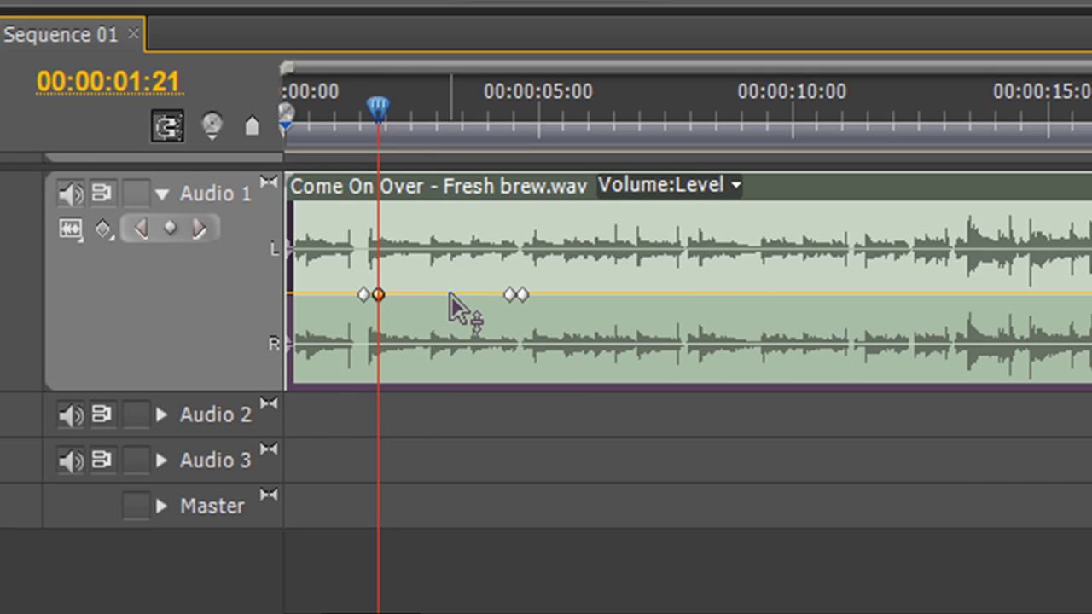
# Lower the volume line between the two inner keyframes and play the sequence from the start to hear the dip
pyautogui.moveTo(449, 294); pyautogui.dragTo(437, 368)
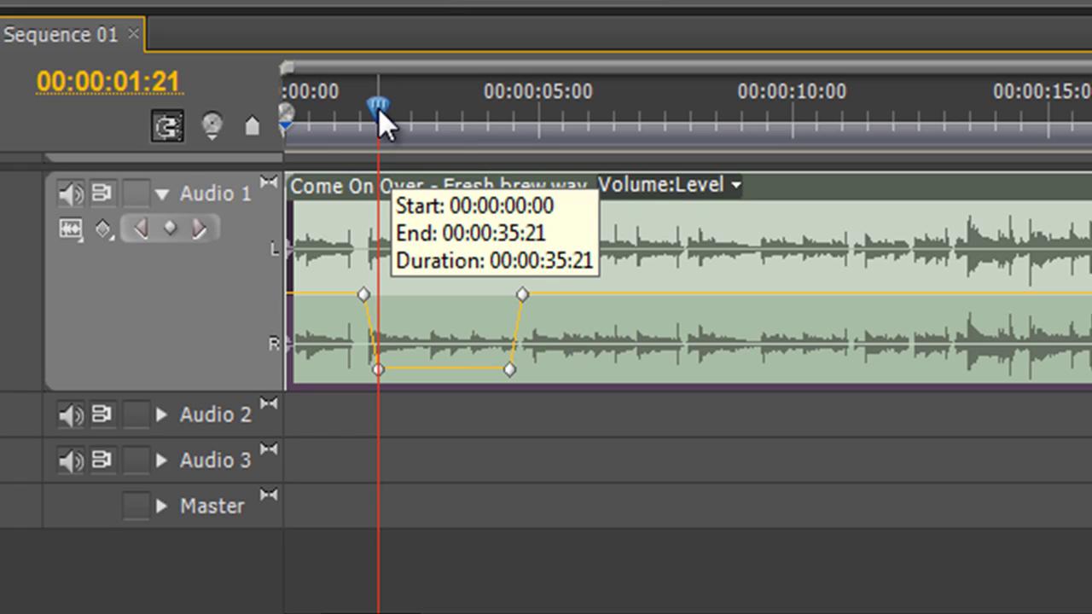
pyautogui.press('Home')
pyautogui.press('space')
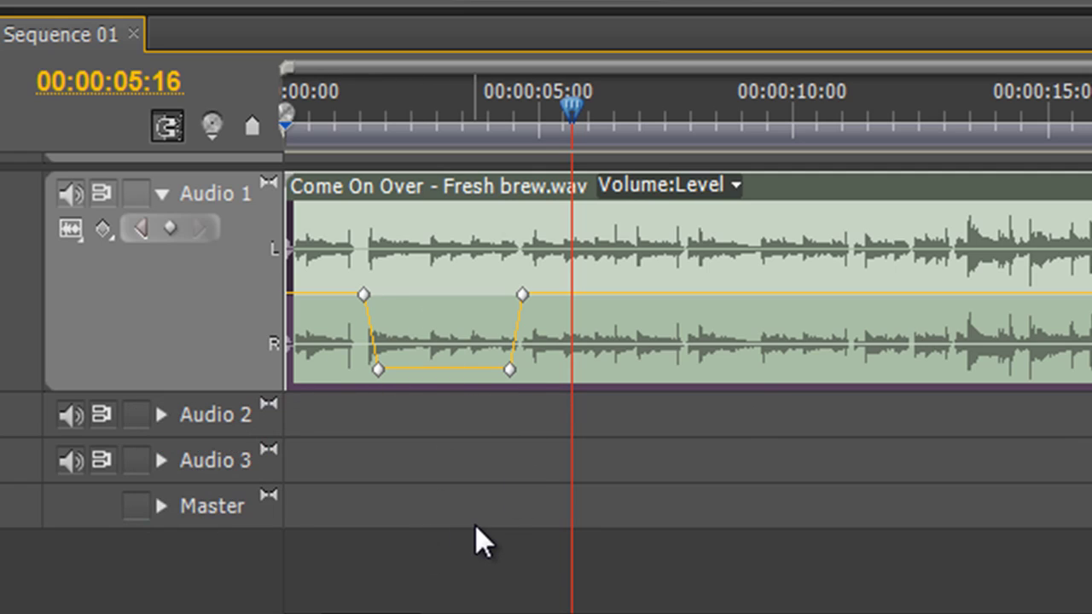
# Undo the volume dip and its keyframes on the music clip, and return the playhead to the sequence start
pyautogui.hotkey('ctrl', 'z')
pyautogui.hotkey('ctrl', 'z')
pyautogui.hotkey('ctrl', 'z')
pyautogui.hotkey('ctrl', 'z')
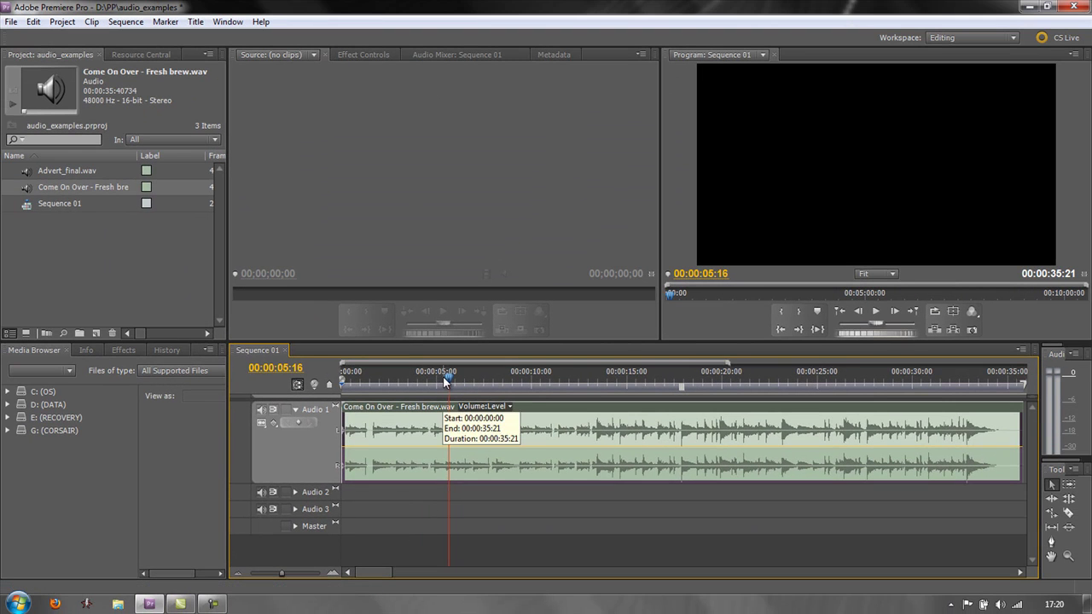
pyautogui.press('Home')
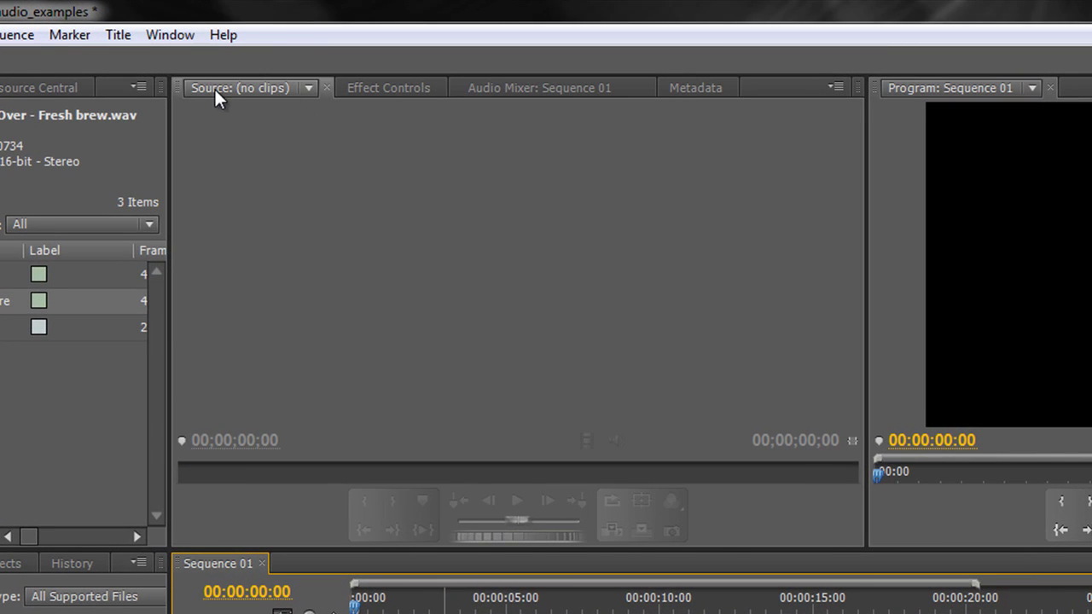
# In the Audio Mixer, rename the Audio 1 track as Music and the Audio 2 track as Spoken Word
pyautogui.click(538, 88)
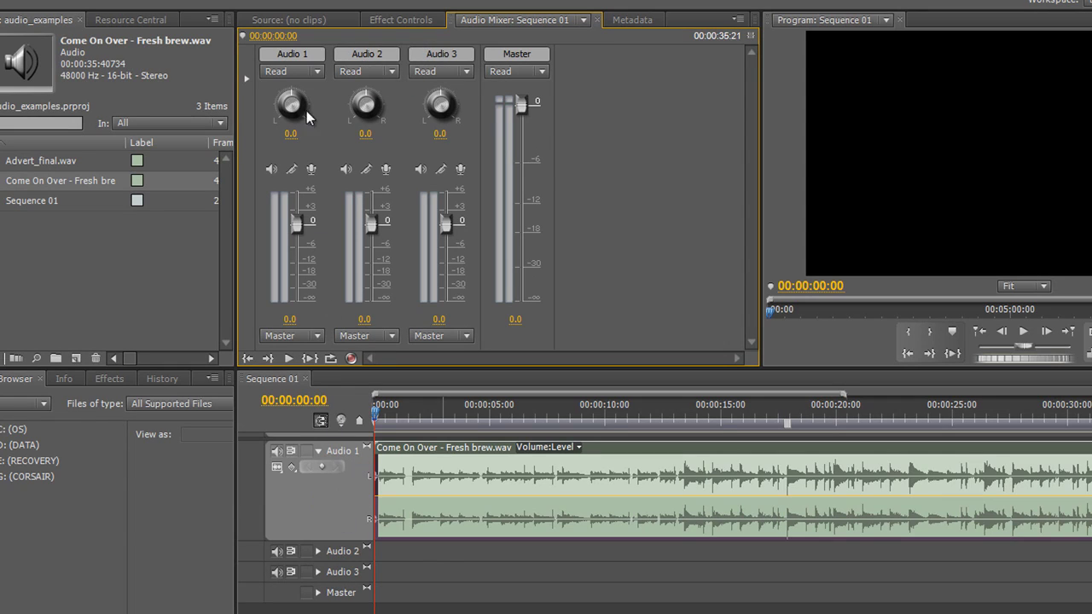
pyautogui.click(309, 54)
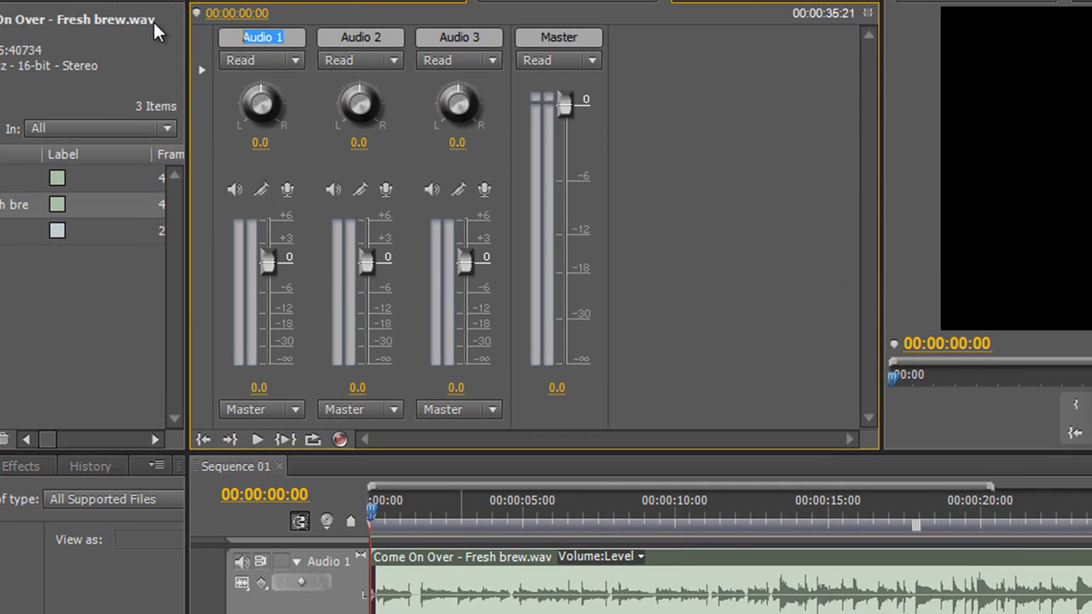
pyautogui.write('Music')
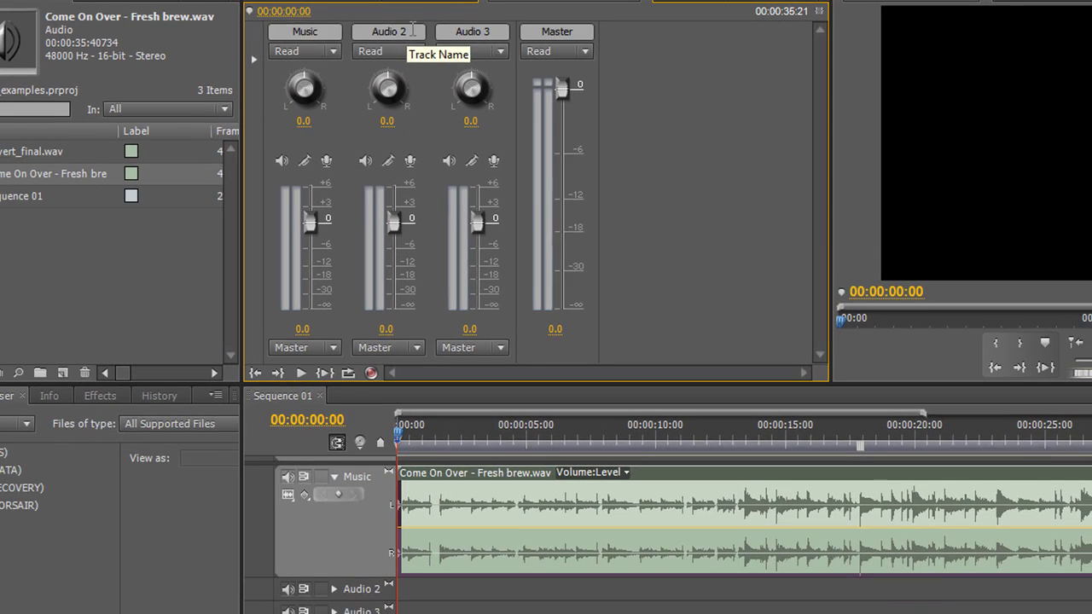
pyautogui.click(361, 36)
pyautogui.write('Spoken Word')
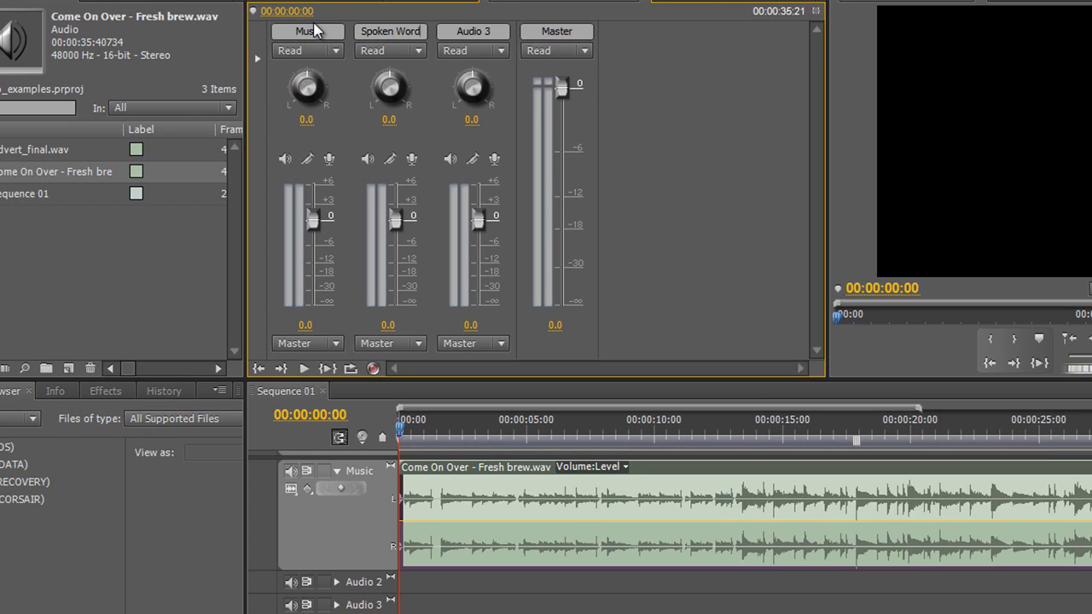
pyautogui.press('Return')
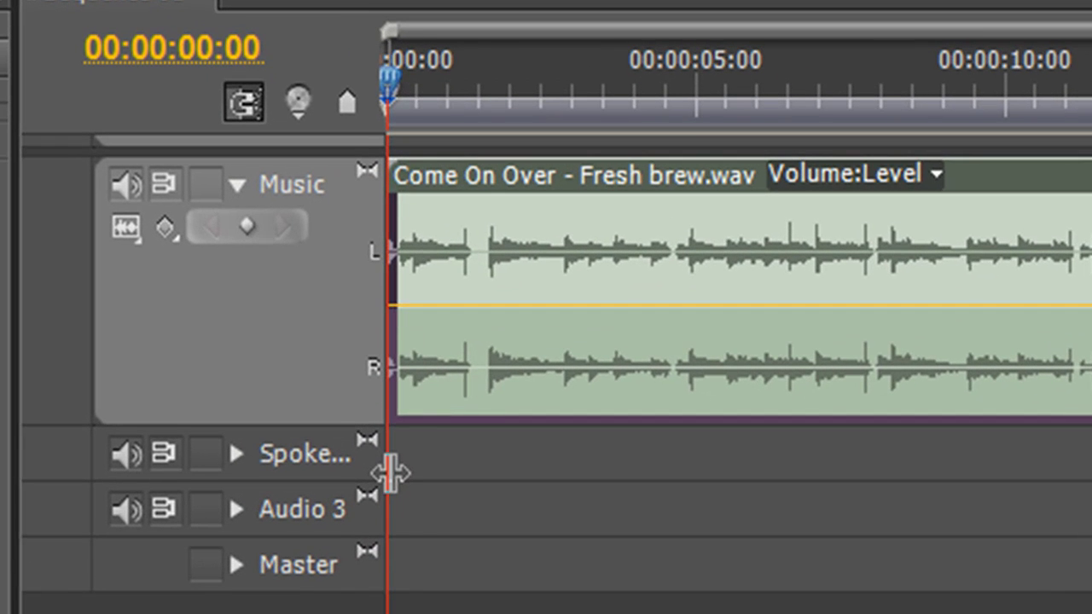
# Widen the timeline's track header column so the full Spoken Word track name fits
pyautogui.moveTo(401, 589); pyautogui.dragTo(446, 590)
pyautogui.moveTo(499, 470); pyautogui.dragTo(500, 470)
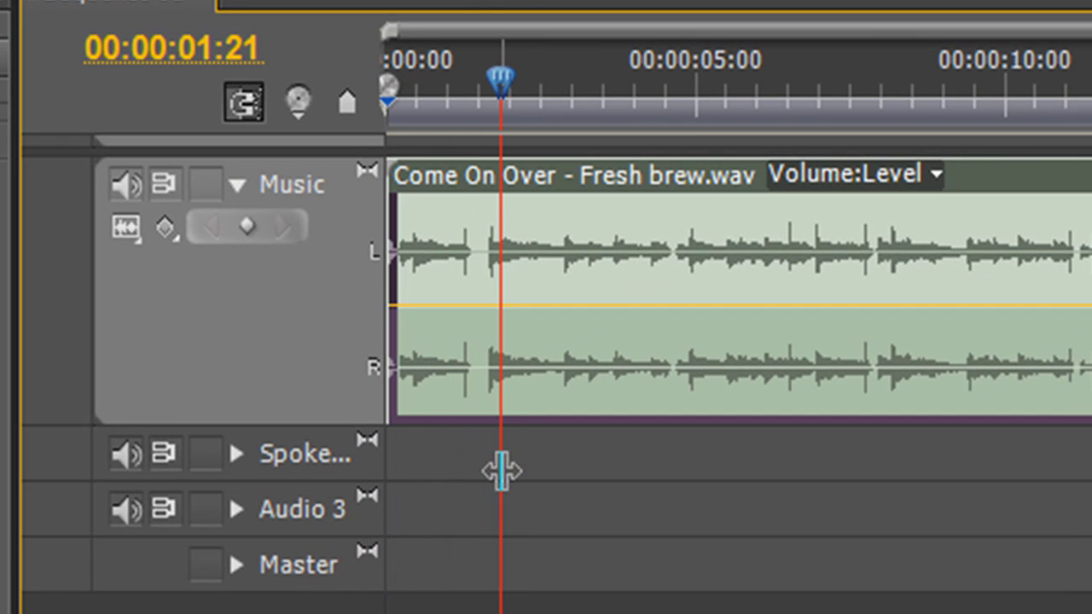
pyautogui.moveTo(382, 452); pyautogui.dragTo(452, 470)
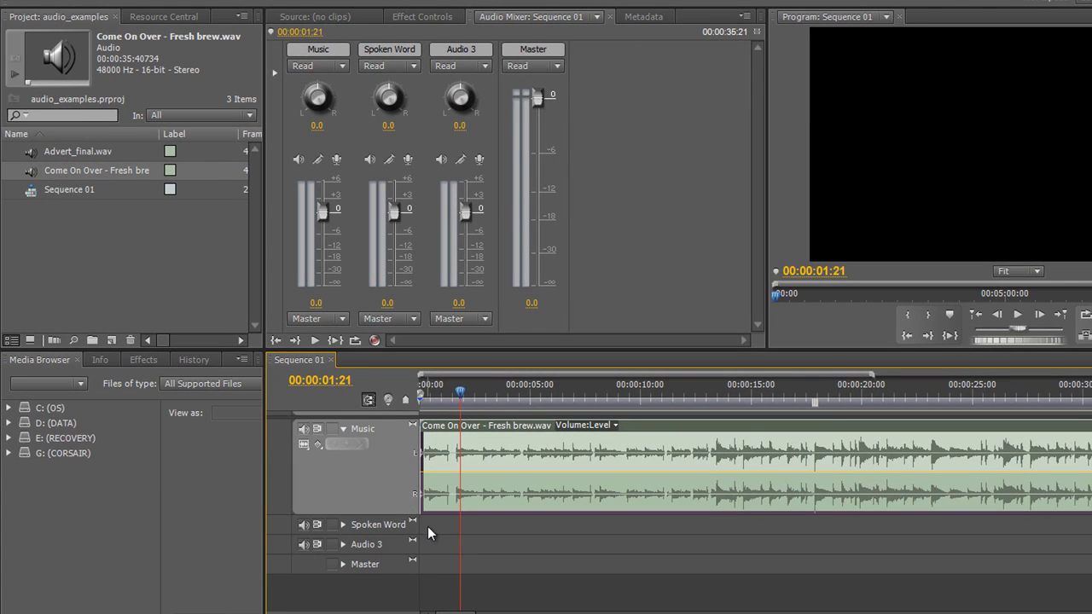
# Place Advert_final.wav at the start of the Spoken Word track, then expand the track and increase its height
pyautogui.click(35, 156)
pyautogui.moveTo(35, 156); pyautogui.dragTo(428, 539)
pyautogui.click(343, 525)
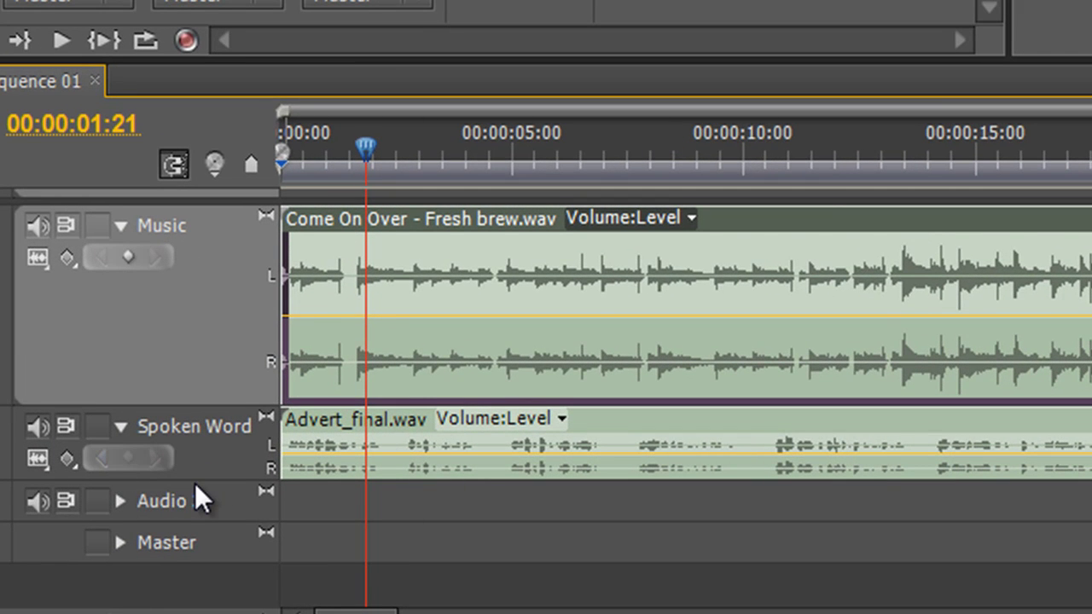
pyautogui.moveTo(195, 480); pyautogui.dragTo(181, 543)
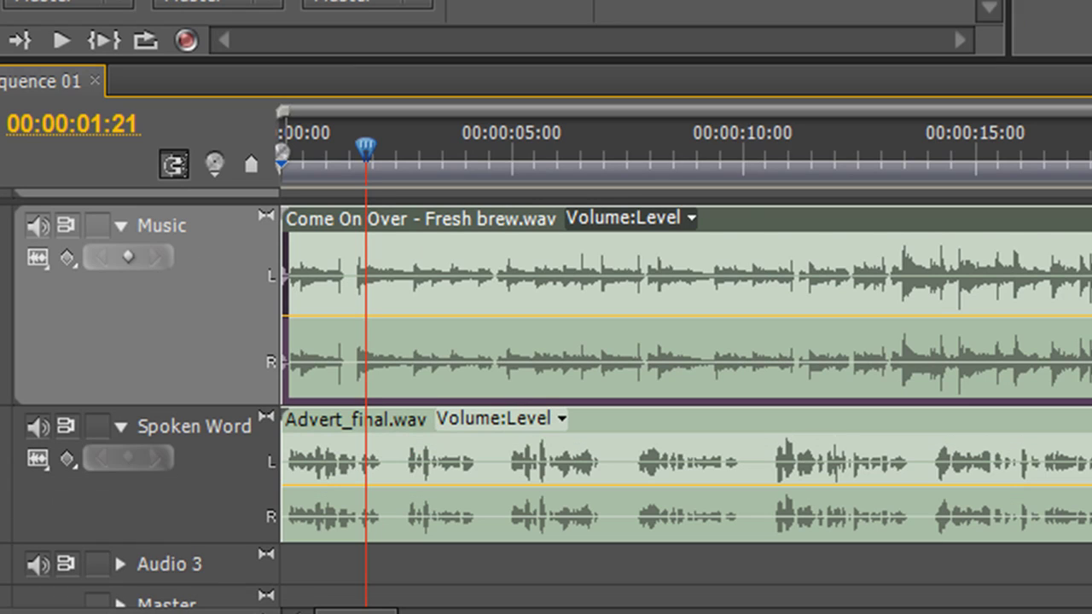
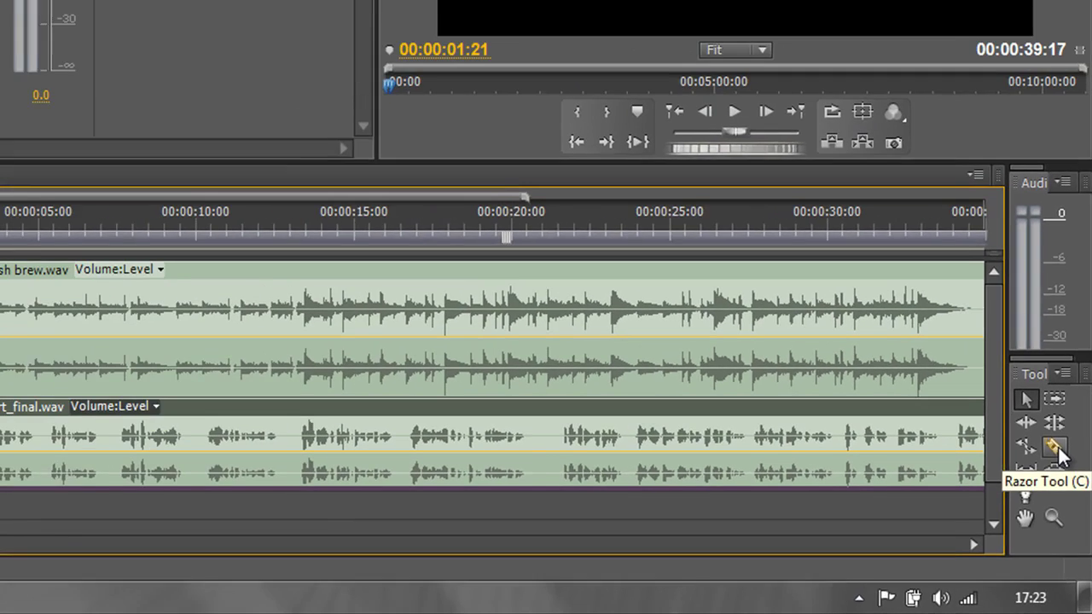
# Cut Advert_final.wav after its first spoken phrase with the Razor tool and move the remainder later to leave a gap
pyautogui.press('c')
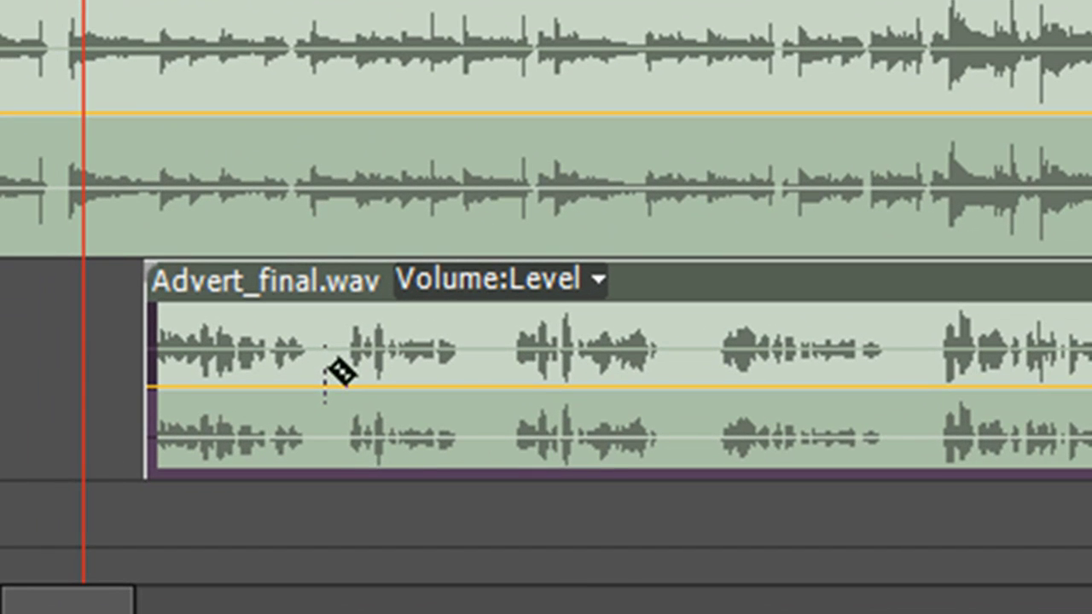
pyautogui.click(324, 386)
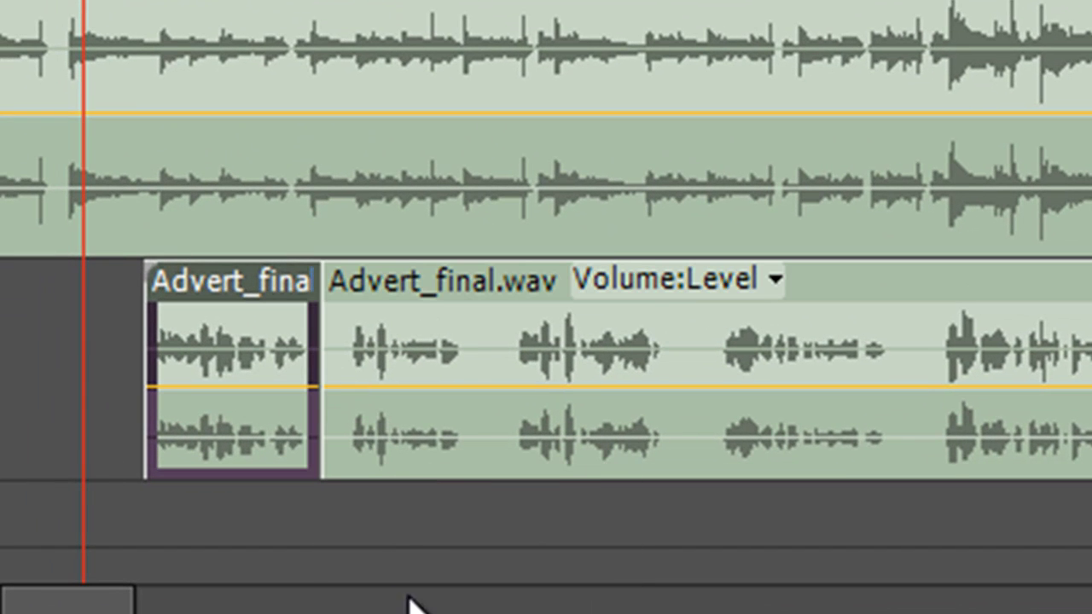
pyautogui.press('v')
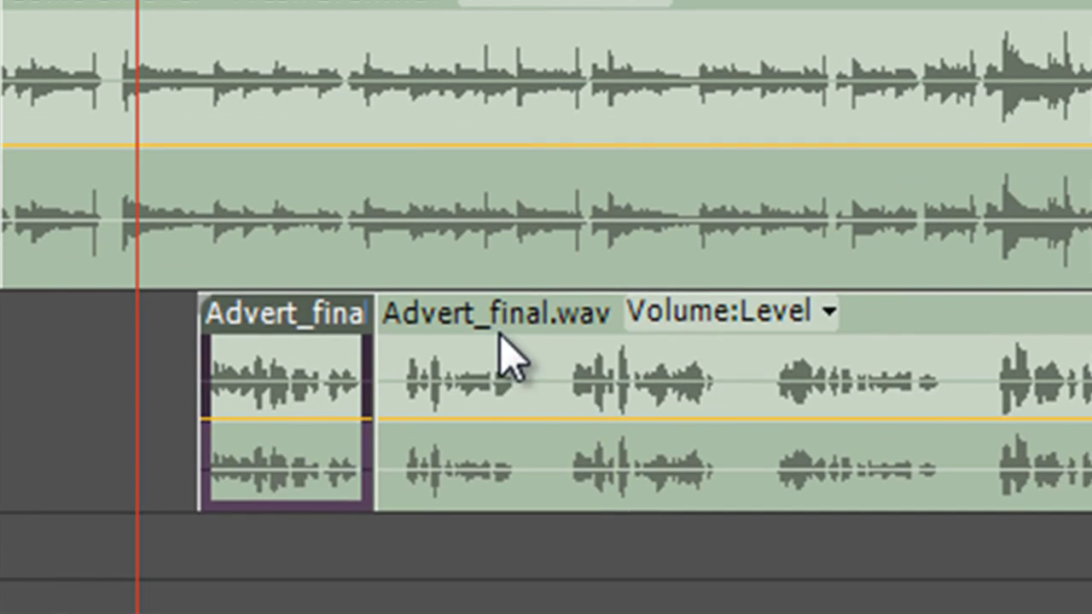
pyautogui.click(546, 363)
pyautogui.moveTo(546, 363); pyautogui.dragTo(673, 363)
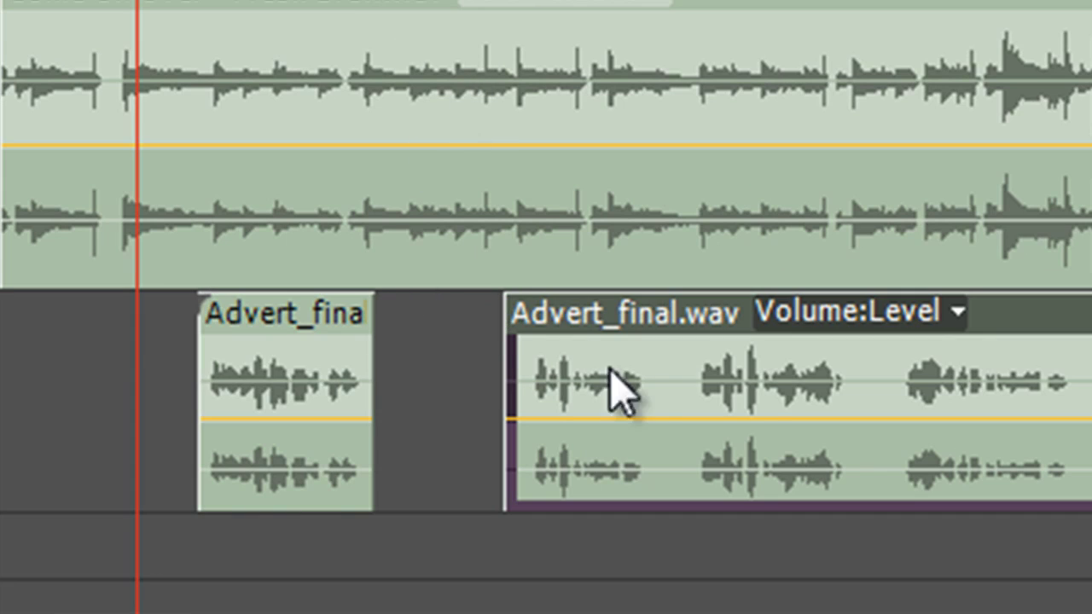
# Cut the remaining Advert_final.wav clip after the second spoken phrase and shift the rest later to open another gap
pyautogui.press('r')
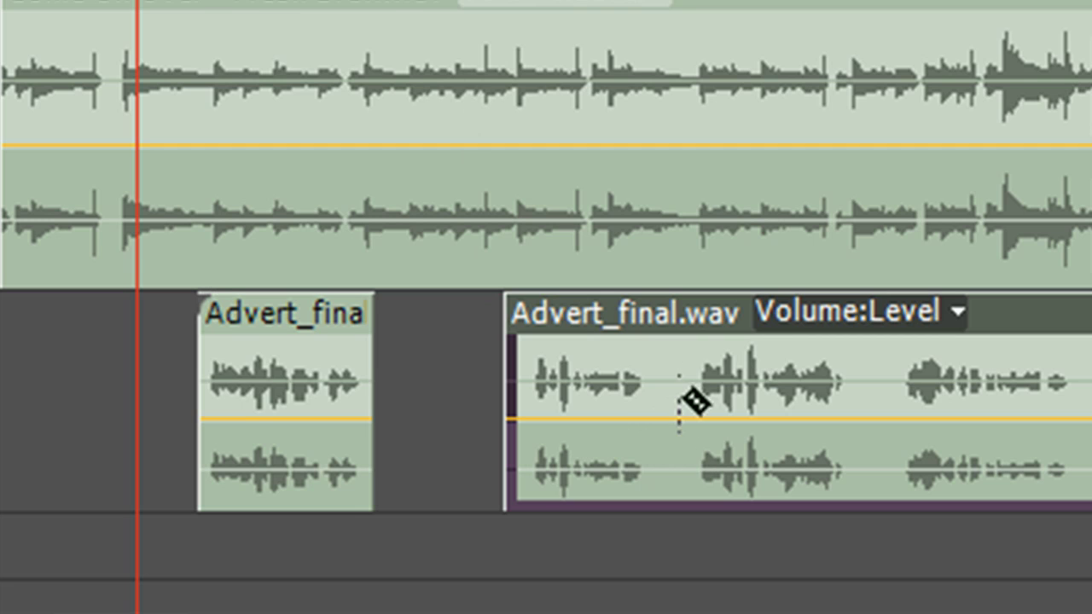
pyautogui.click(681, 401)
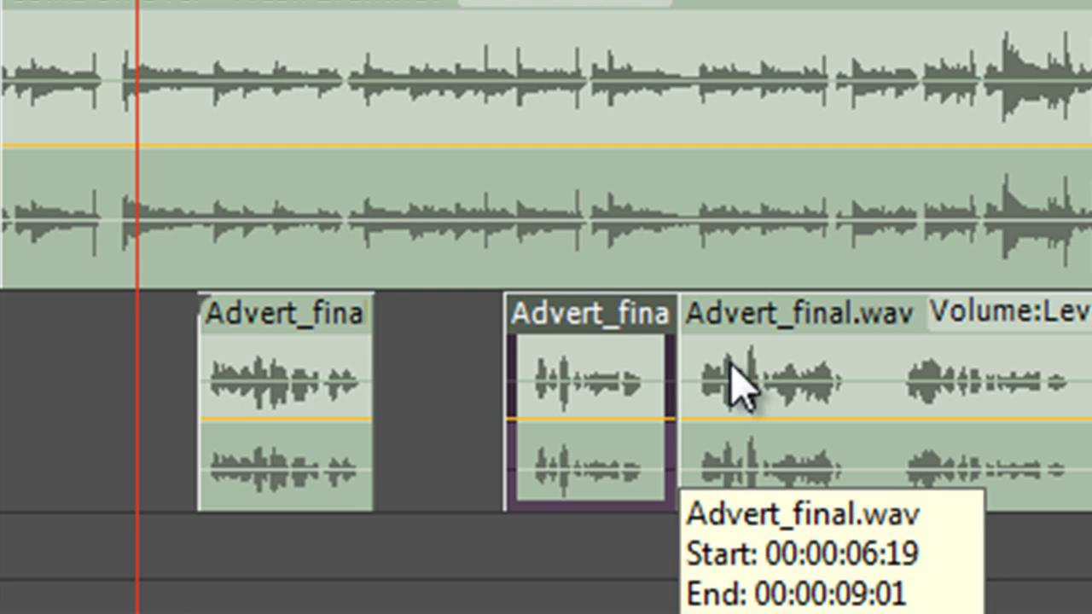
pyautogui.moveTo(732, 341); pyautogui.dragTo(836, 438)
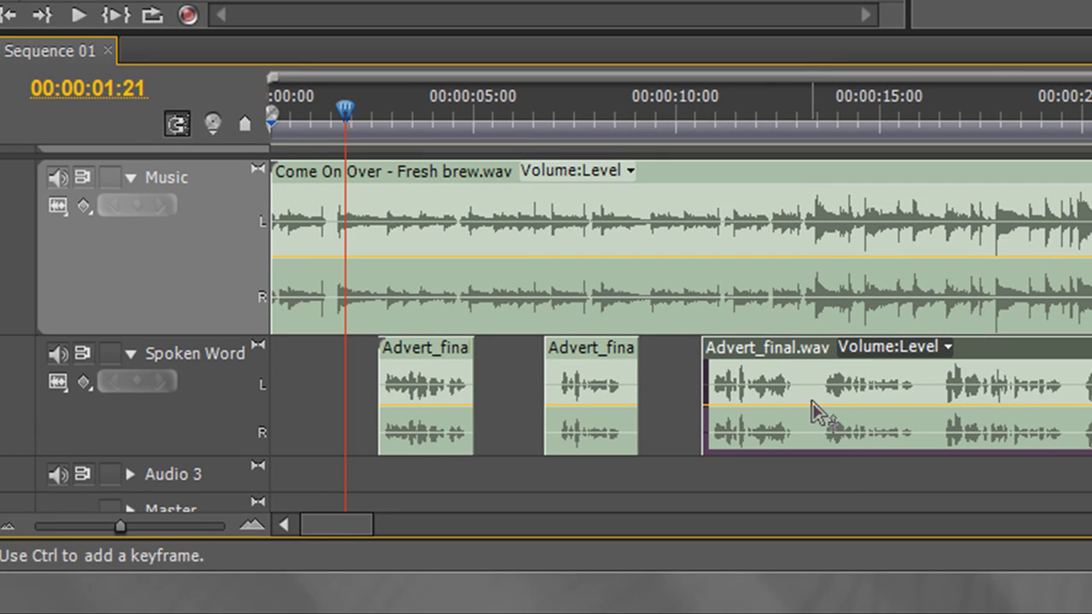
# Split off the third spoken phrase of Advert_final.wav and move the final section later, leaving a gap before it
pyautogui.press('c')
pyautogui.click(804, 389)
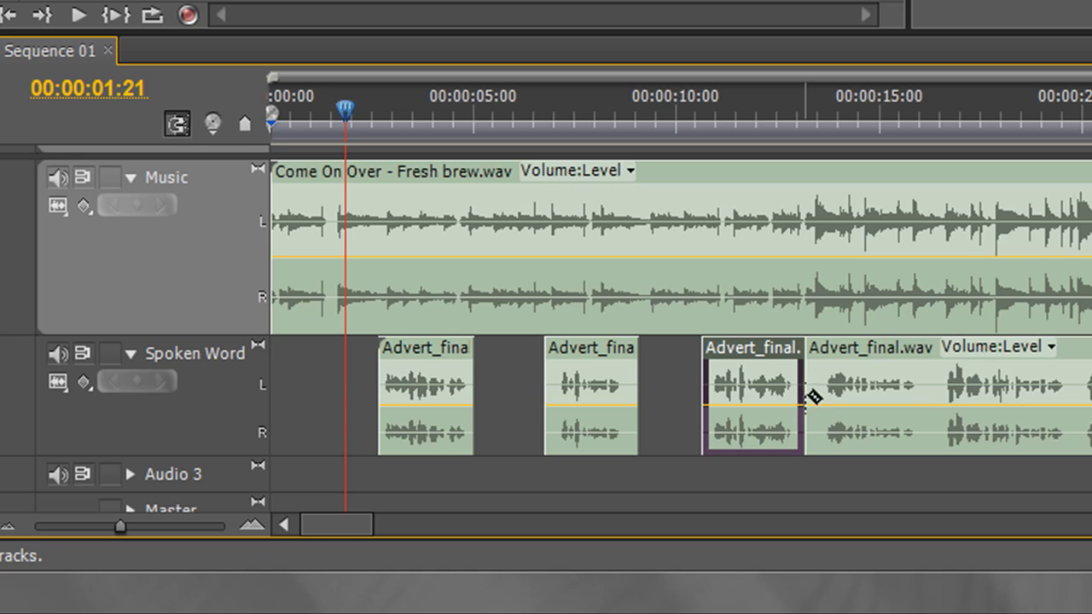
pyautogui.press('v')
pyautogui.moveTo(843, 359); pyautogui.dragTo(914, 357)
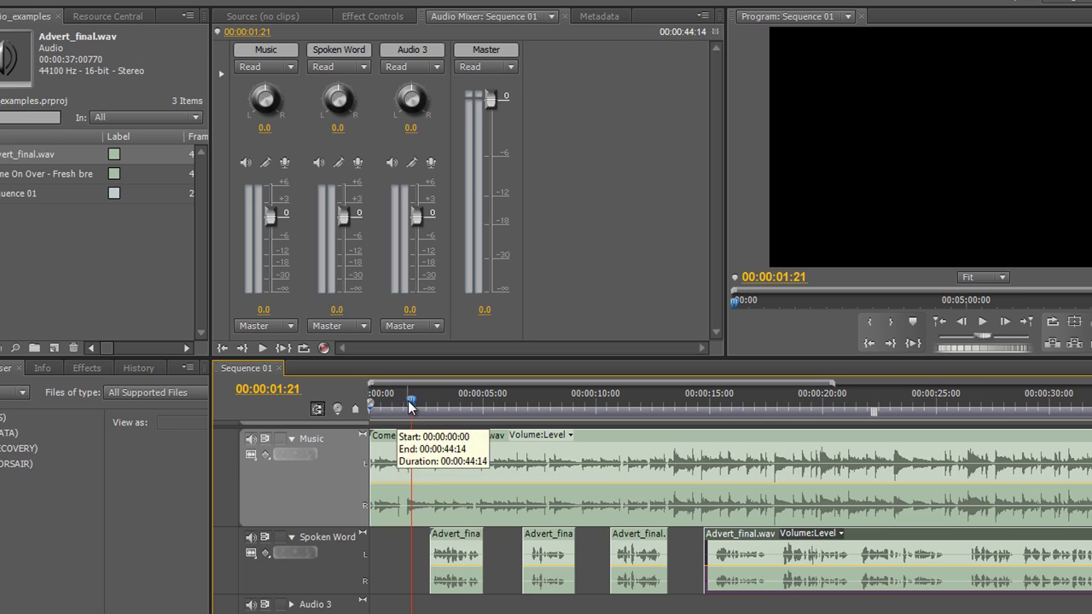
# Return the playhead to the sequence start, set the Music track's automation mode to Write and check the Audio Mixer's options
pyautogui.moveTo(411, 400); pyautogui.dragTo(369, 401)
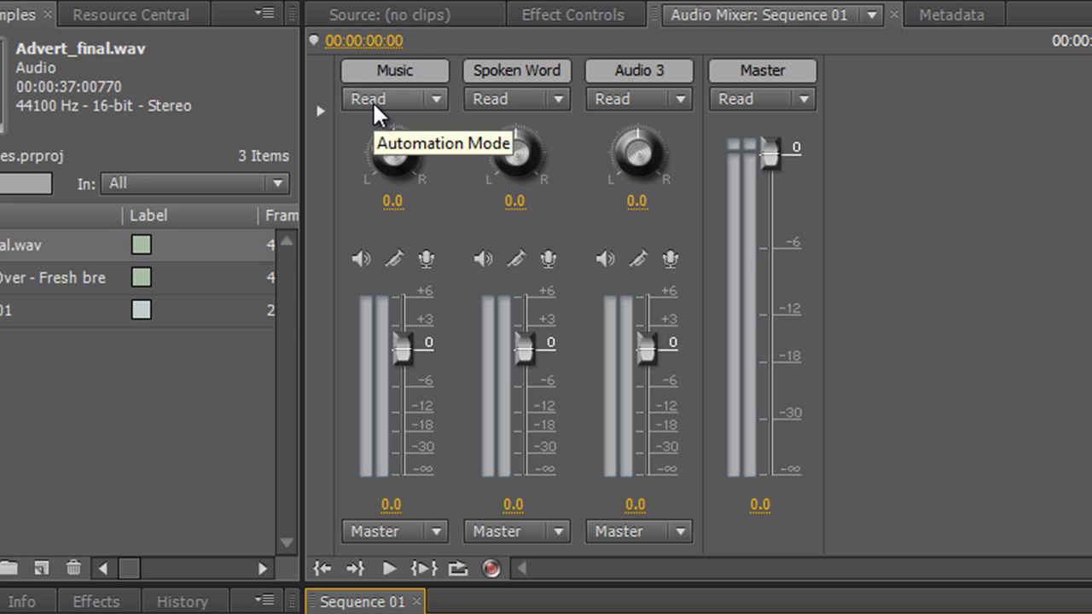
pyautogui.click(437, 100)
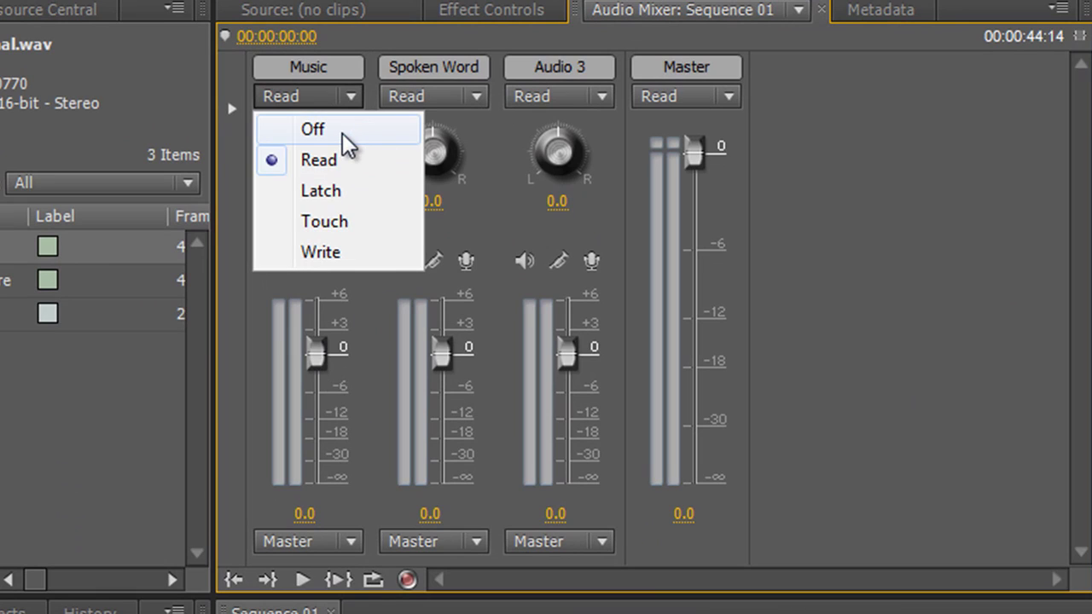
pyautogui.click(329, 251)
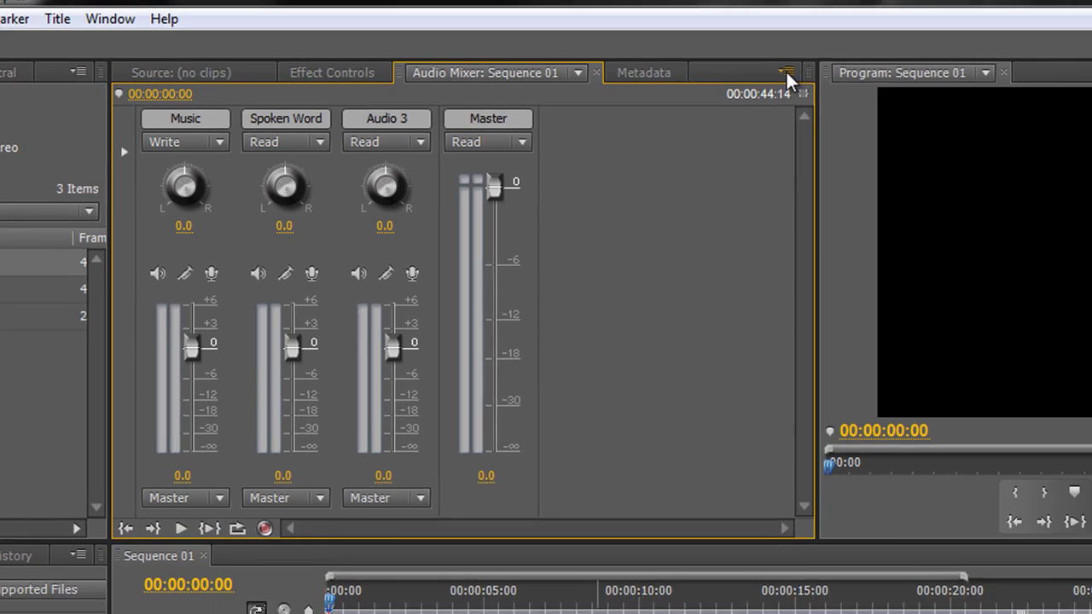
pyautogui.click(917, 37)
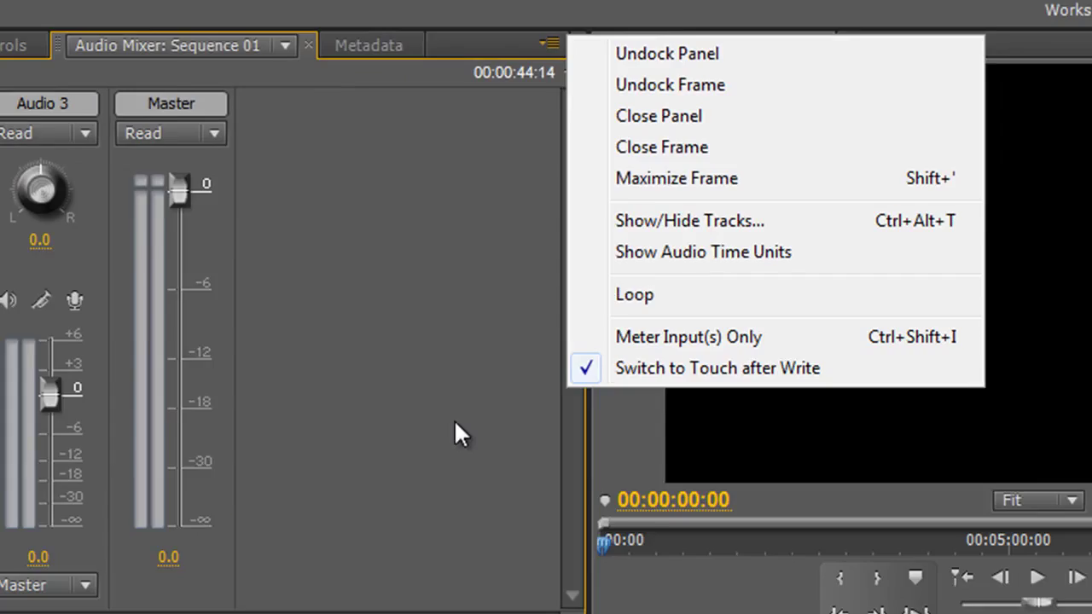
pyautogui.click(354, 513)
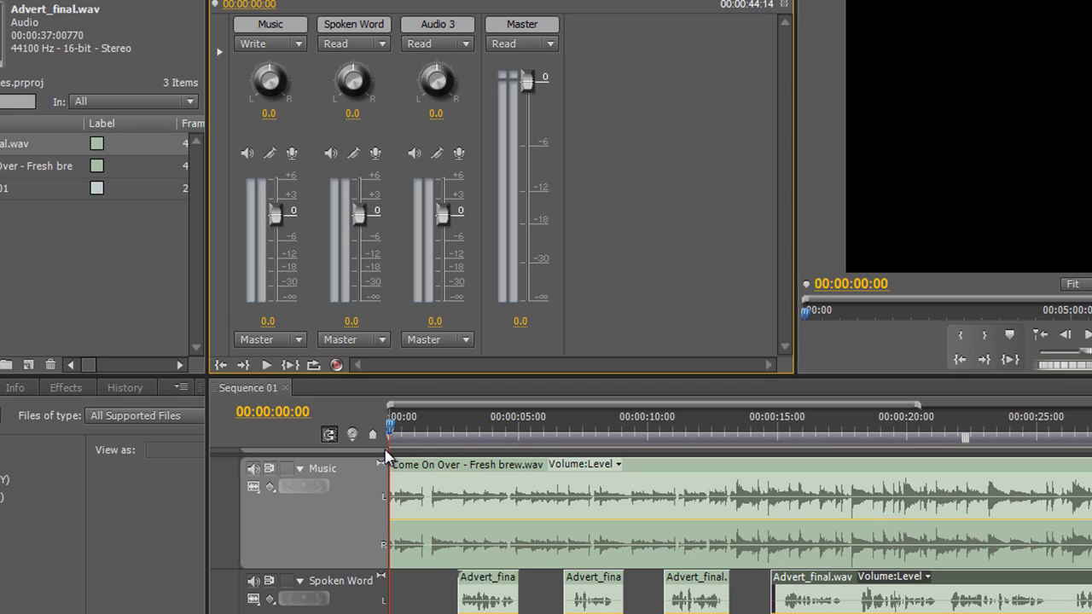
# Record Music fader moves during playback until 00:00:16:08, dipping under the spoken phrases, and review the Switch to Touch after Write option
pyautogui.click(286, 291)
pyautogui.press('space')
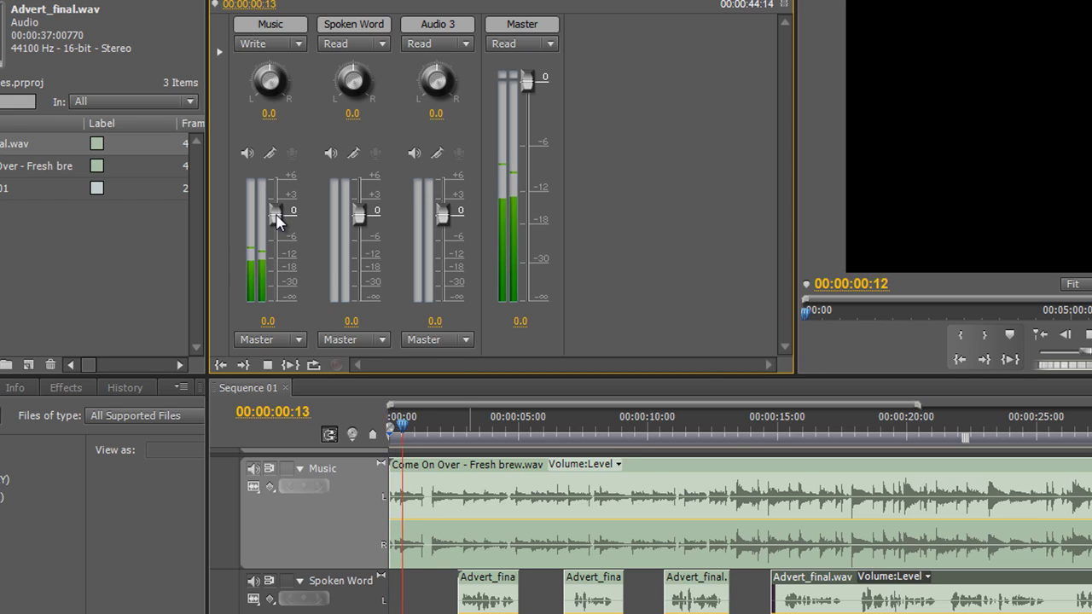
pyautogui.moveTo(275, 217); pyautogui.dragTo(328, 272)
pyautogui.press('space')
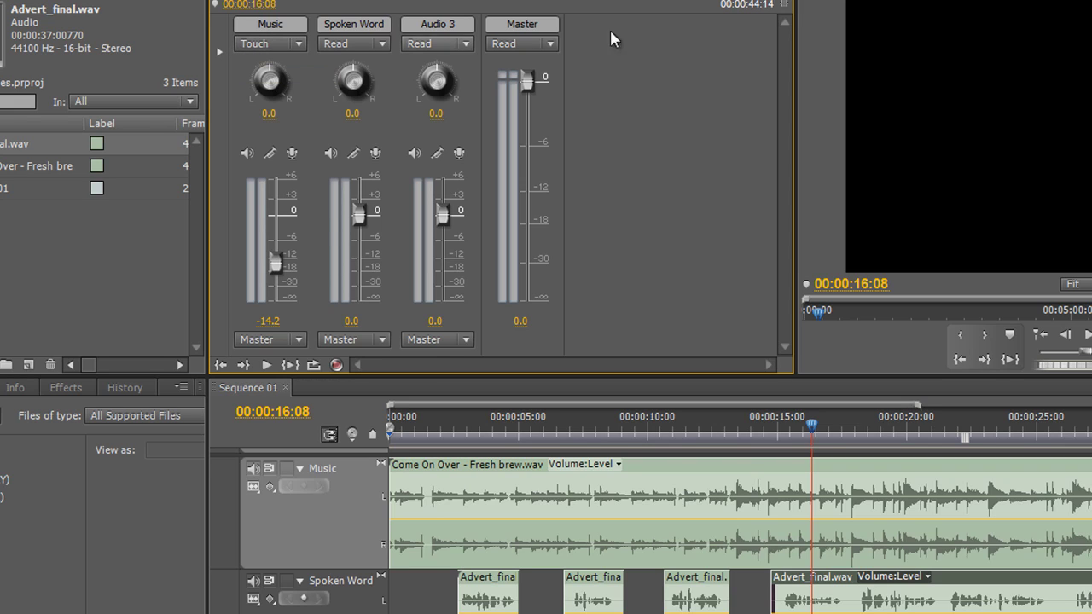
pyautogui.click(786, 4)
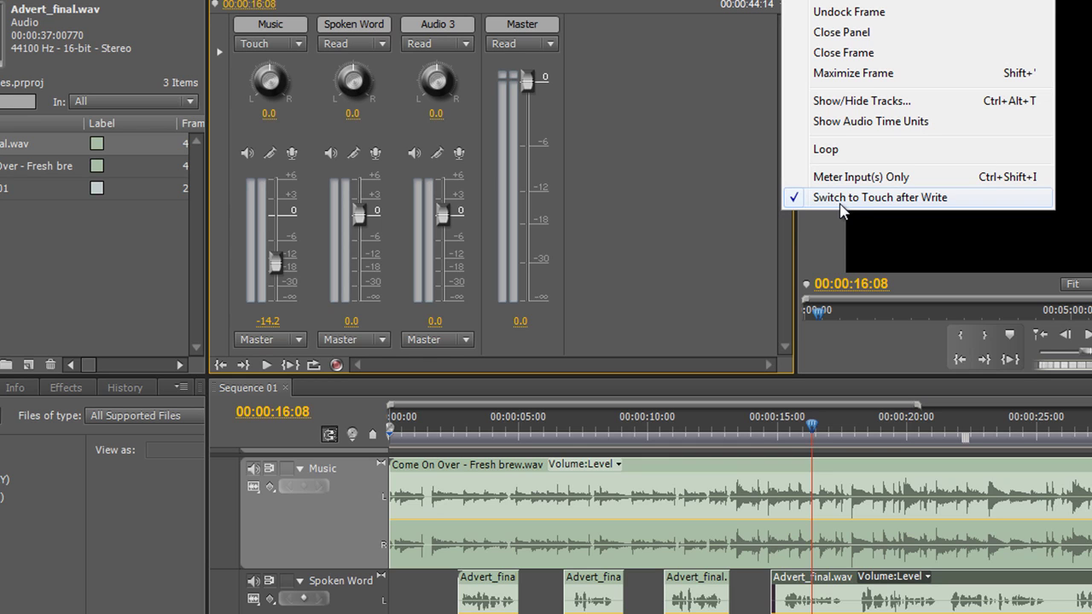
pyautogui.click(693, 212)
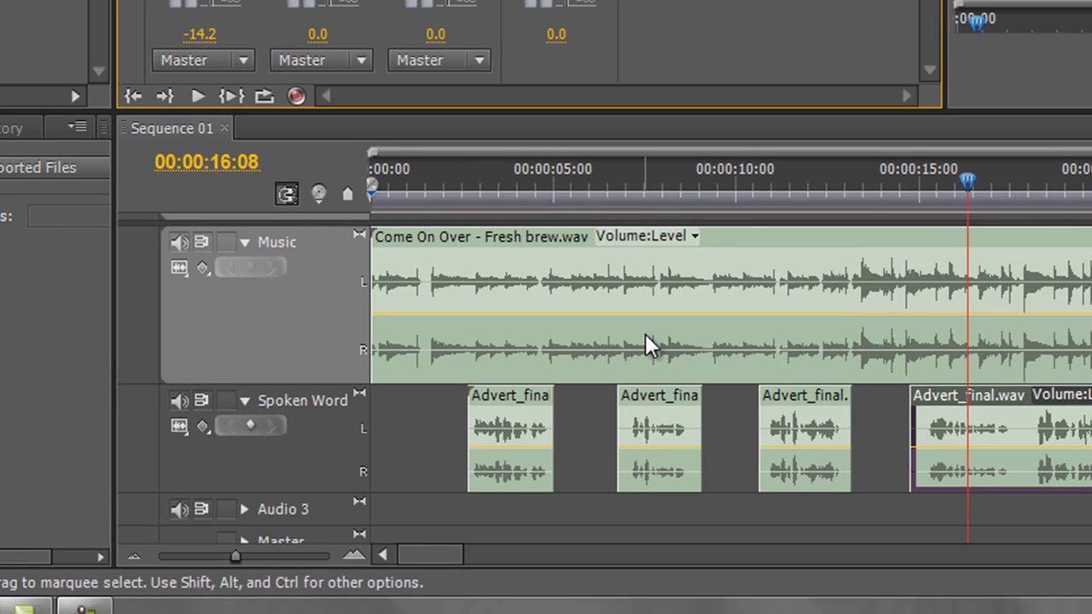
# Show the track volume keyframes on the Music track and return the playhead to the sequence start
pyautogui.click(202, 266)
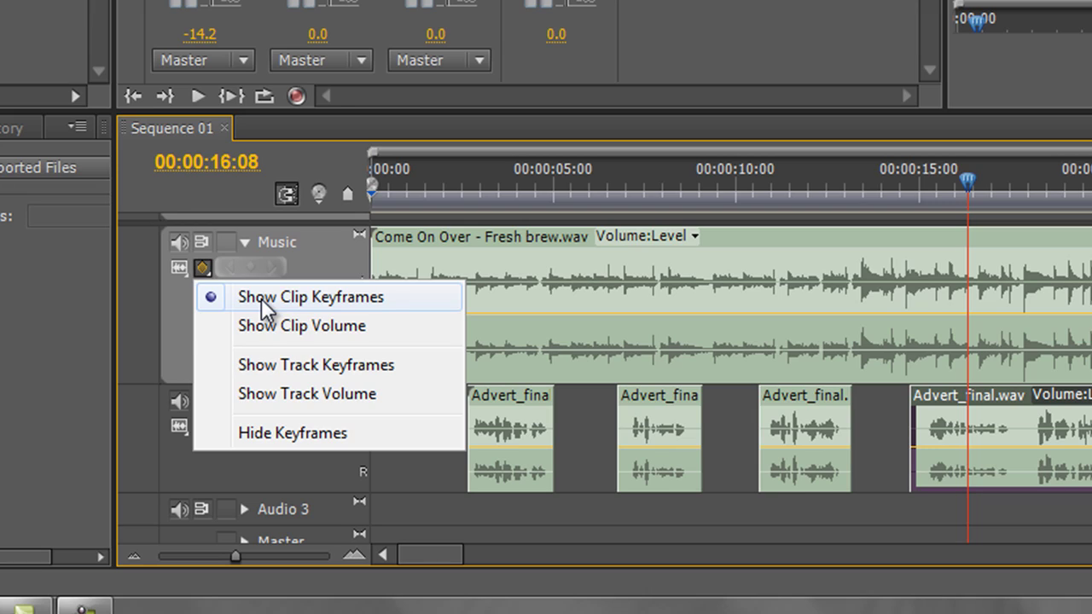
pyautogui.click(274, 381)
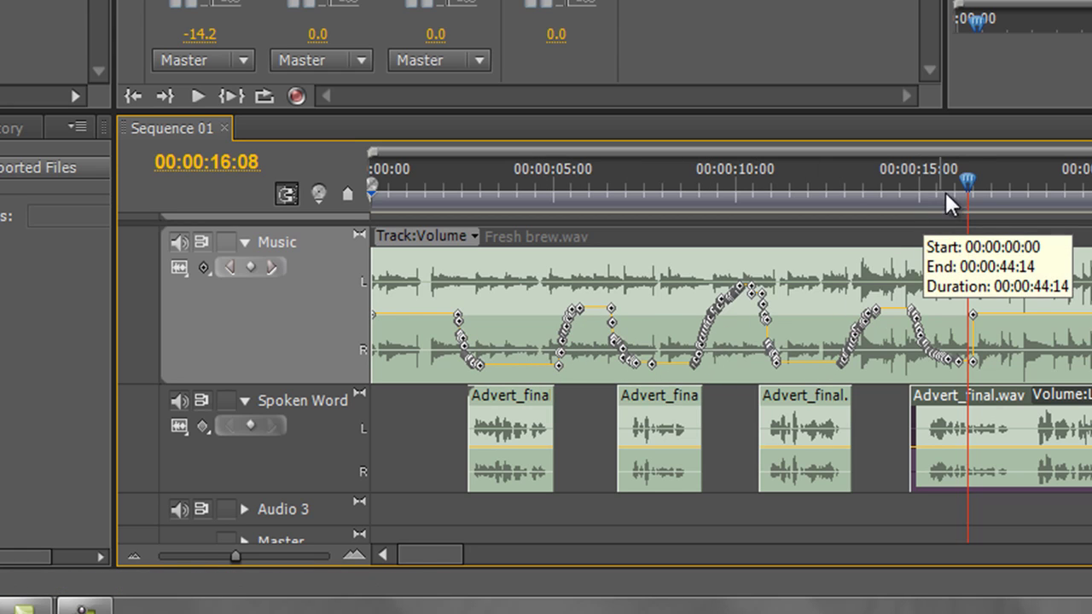
pyautogui.press('Home')
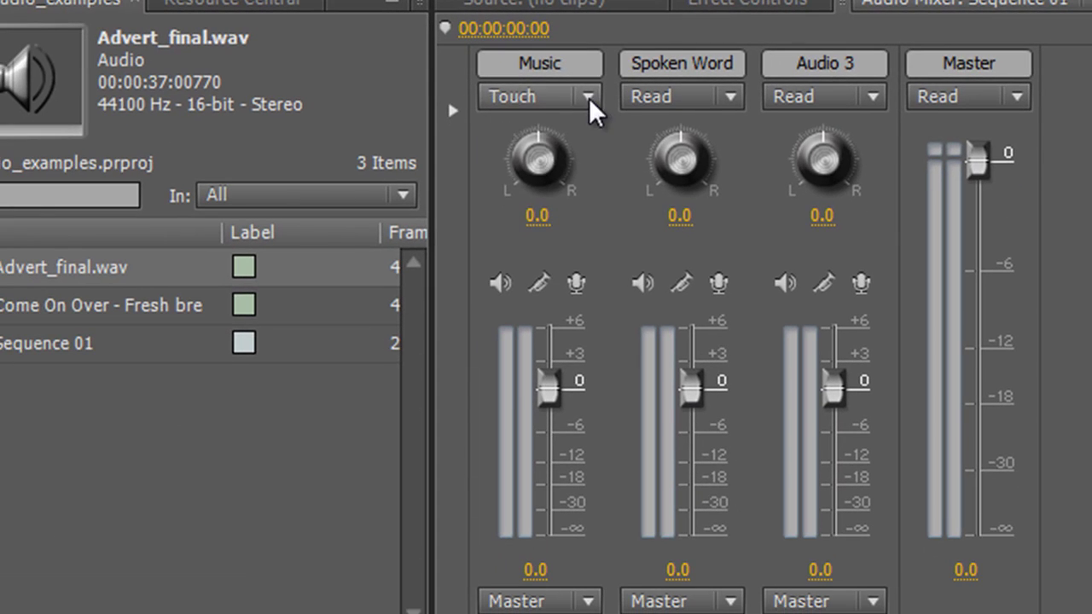
# Keep the Music track in Touch mode and play the sequence to review the recorded fader automation
pyautogui.click(591, 101)
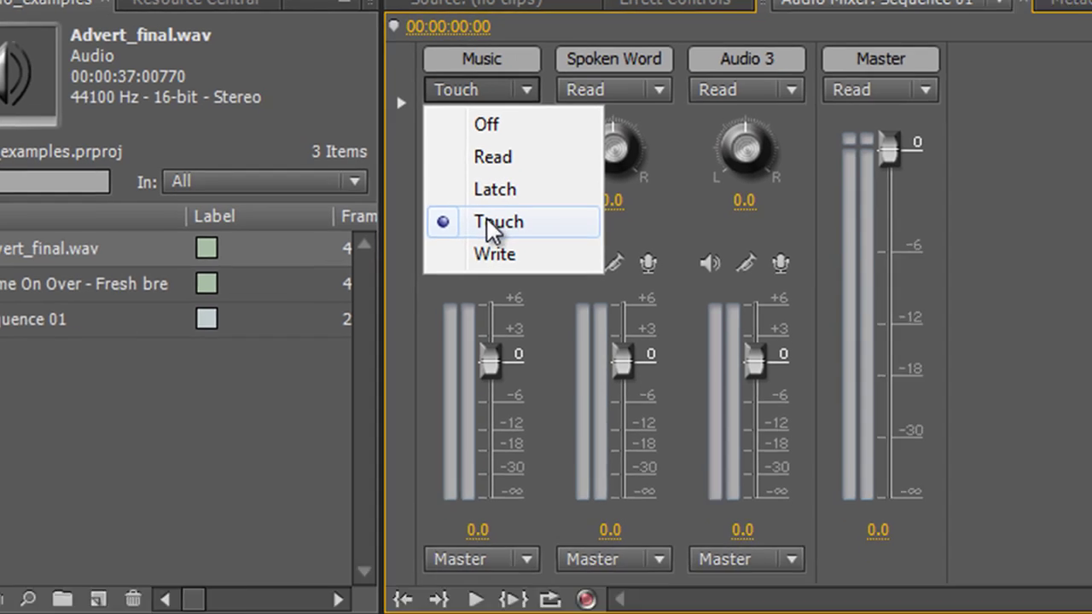
pyautogui.click(543, 239)
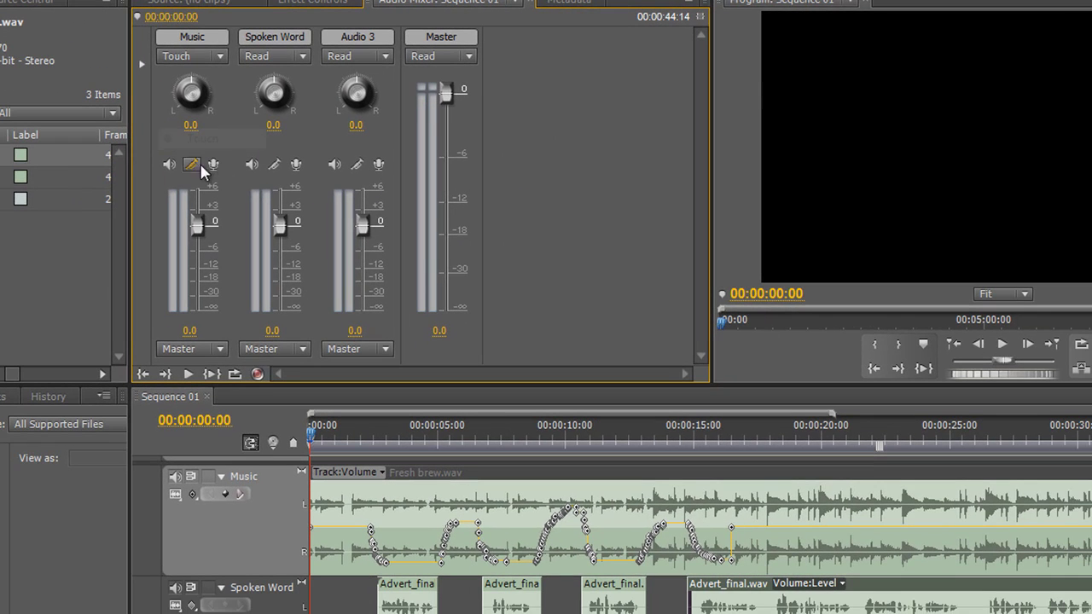
pyautogui.press('space')
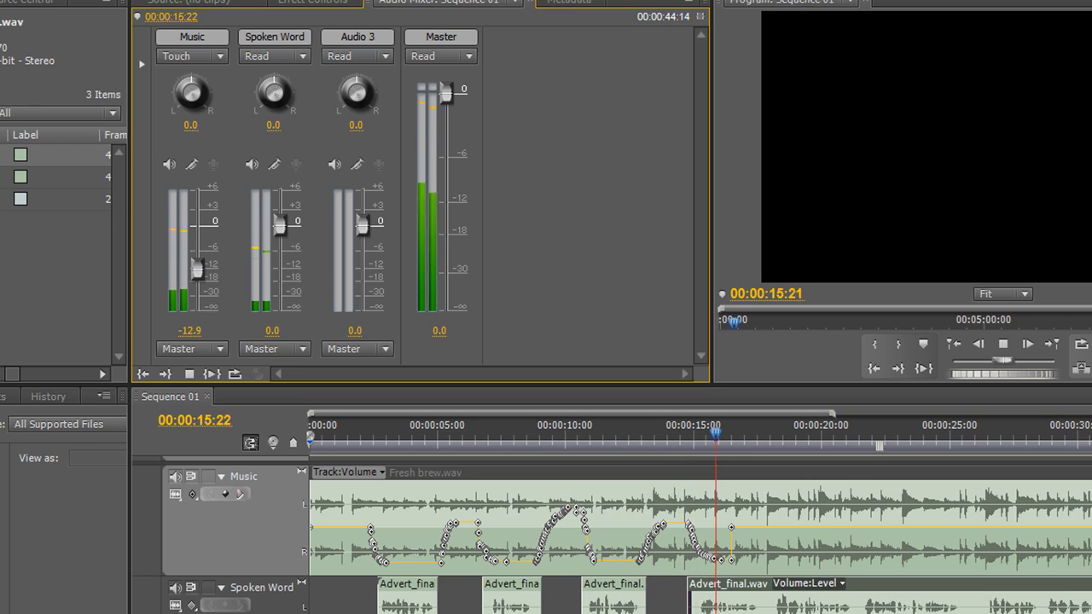
pyautogui.press('space')
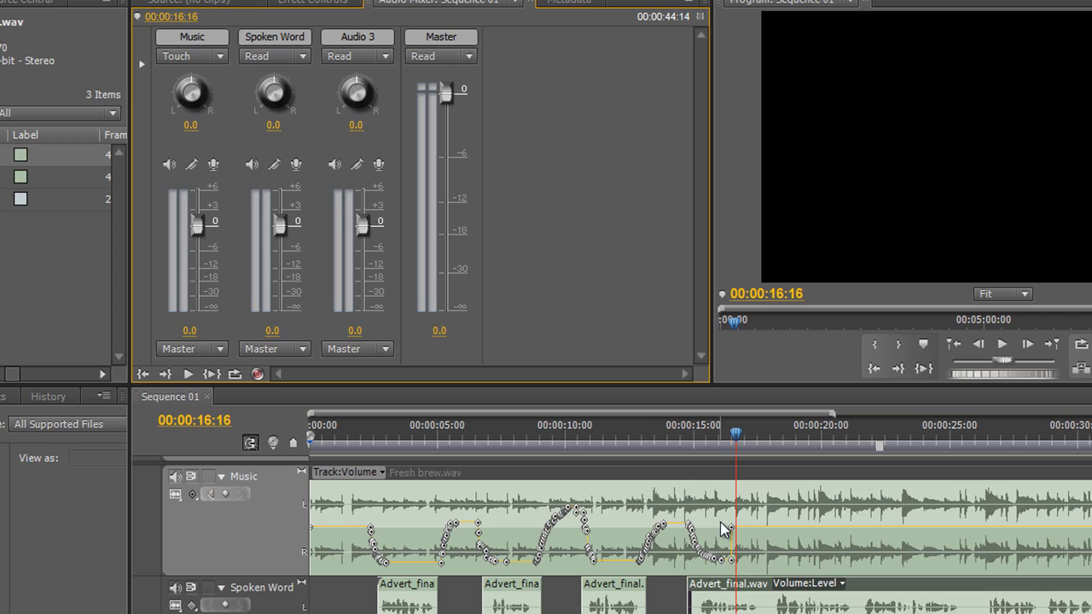
# Return the playhead to the sequence start and set the Music track's automation mode to Write again
pyautogui.click(739, 438)
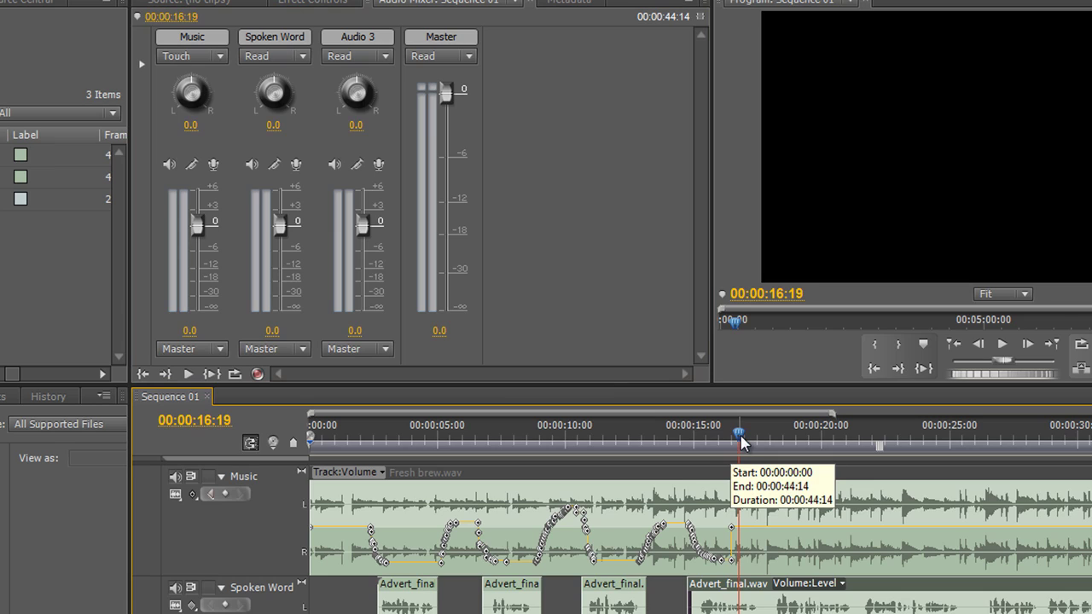
pyautogui.press('space')
pyautogui.press('Home')
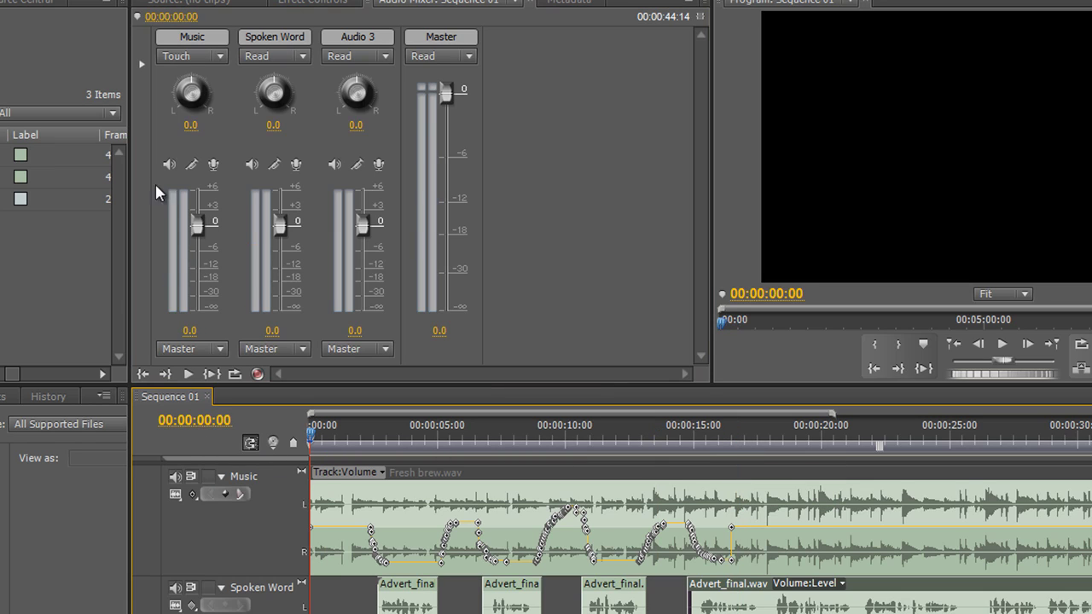
pyautogui.click(220, 57)
pyautogui.click(212, 161)
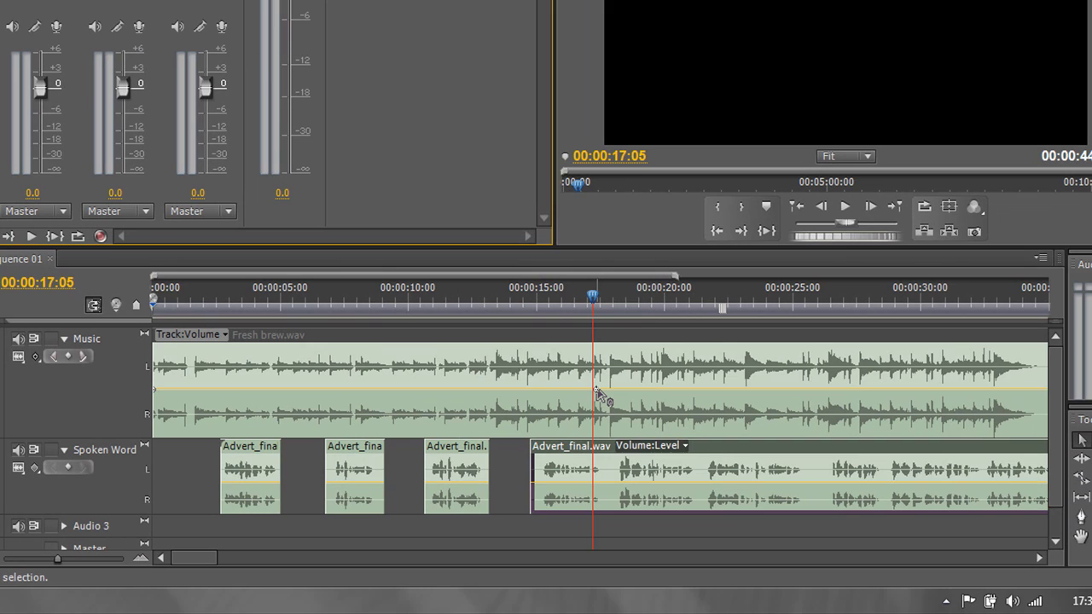
# Move the Music track's volume keyframe near 00:00:17:05 past the end of the music clip and return to the sequence start
pyautogui.moveTo(608, 398); pyautogui.dragTo(820, 390)
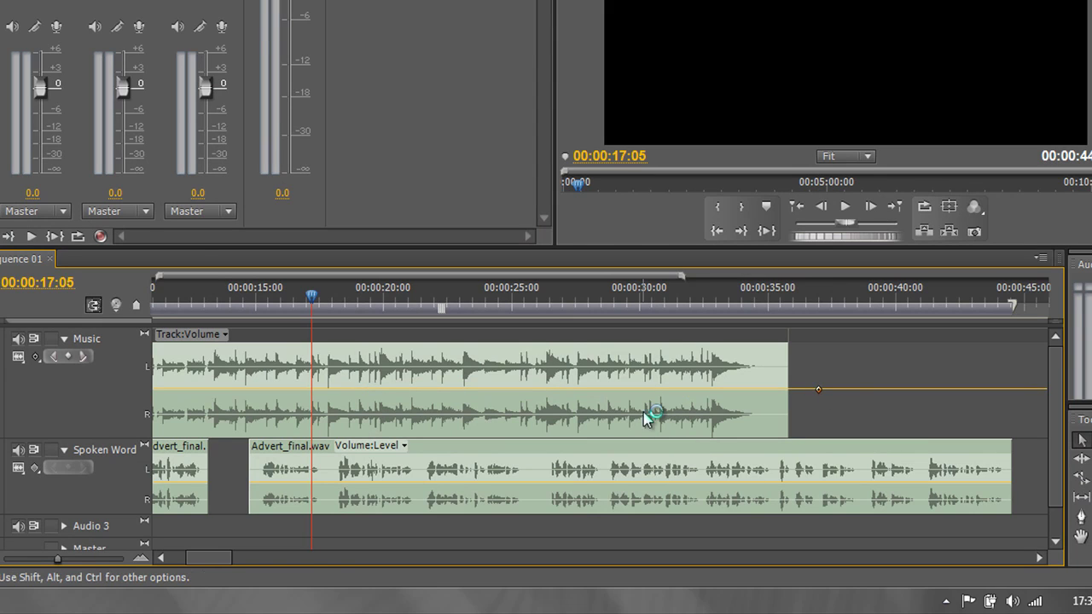
pyautogui.moveTo(221, 558); pyautogui.dragTo(183, 560)
pyautogui.press('Home')
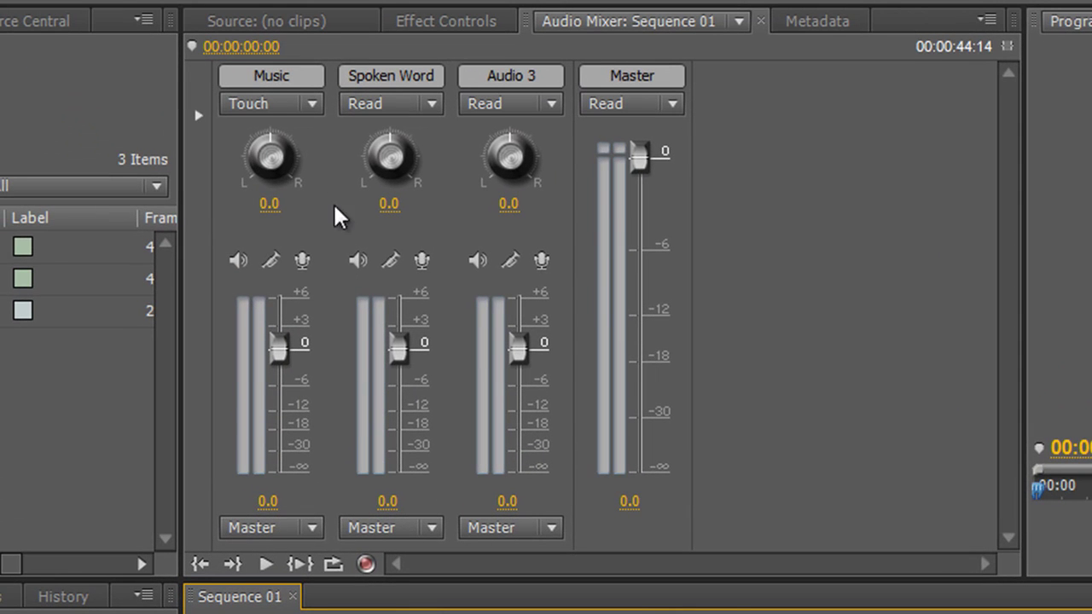
# Keep the Music track in Touch mode and check the Automatch Time setting in the Audio preferences
pyautogui.click(311, 103)
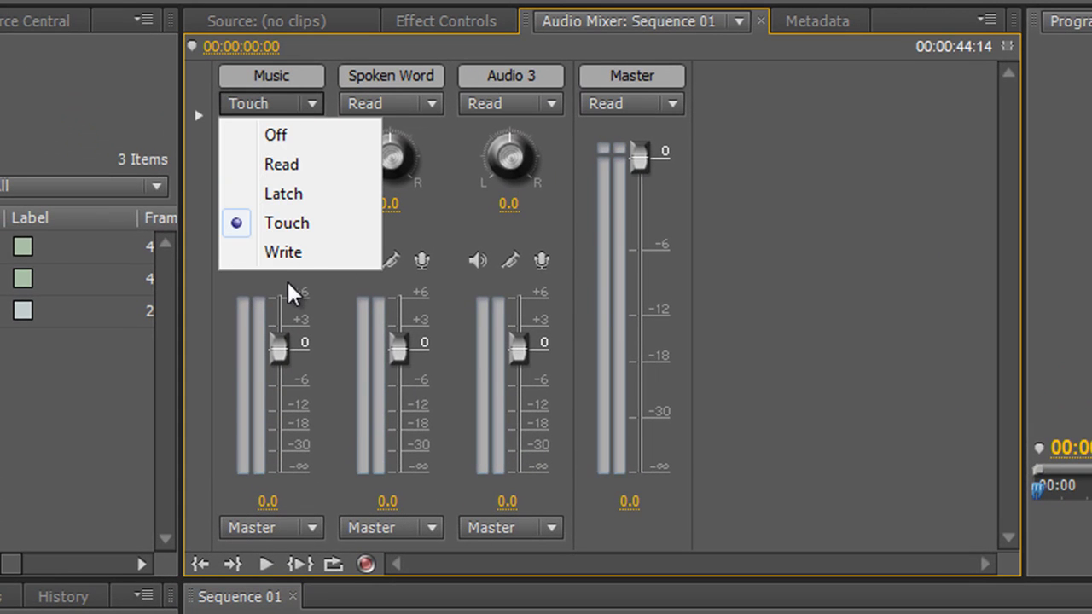
pyautogui.click(298, 223)
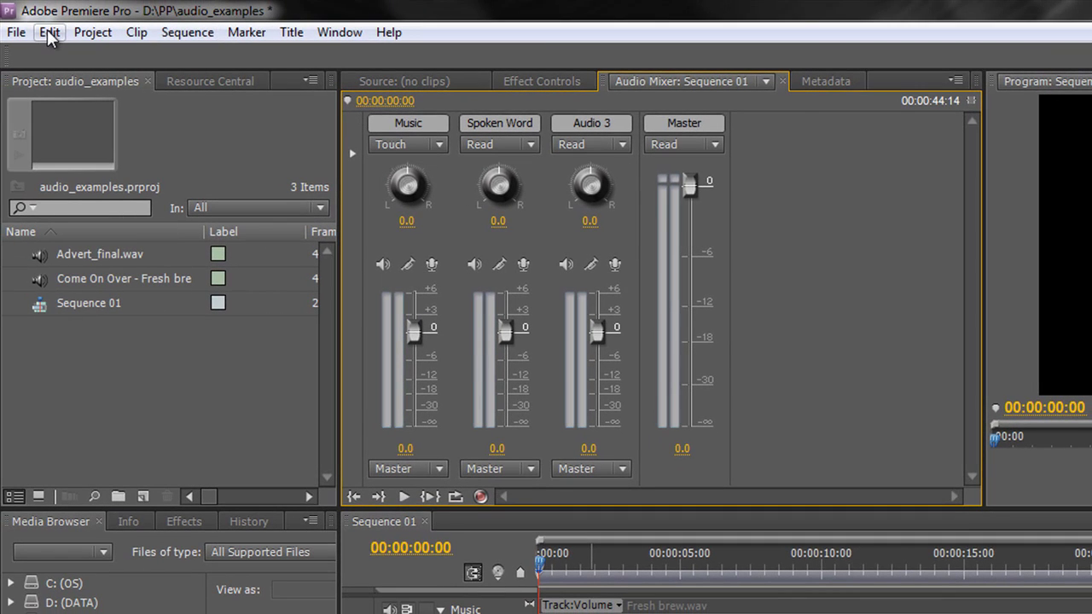
pyautogui.click(49, 34)
pyautogui.moveTo(125, 564)
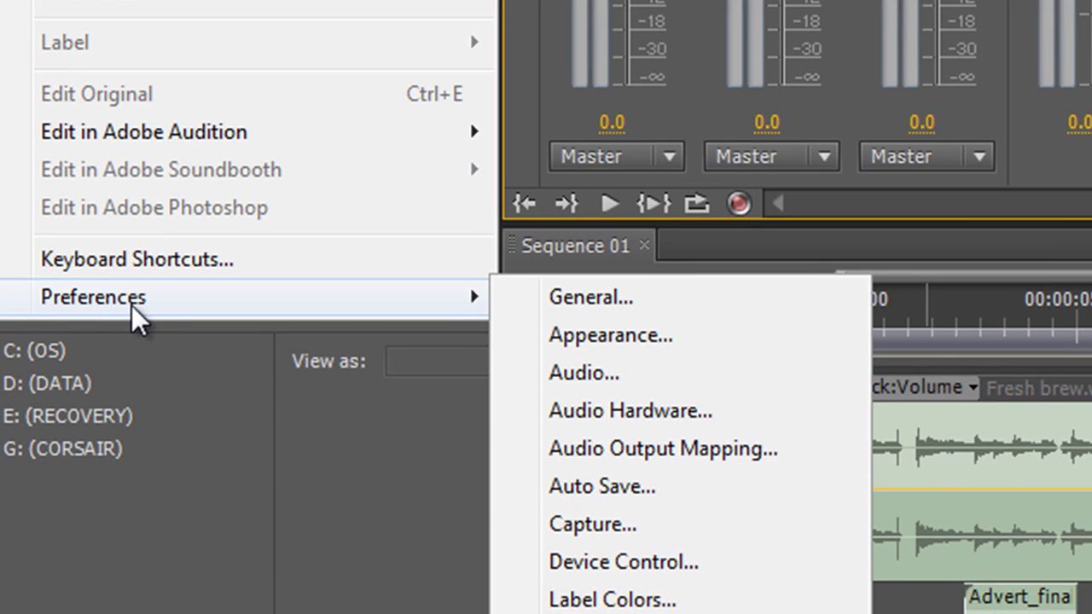
pyautogui.click(132, 309)
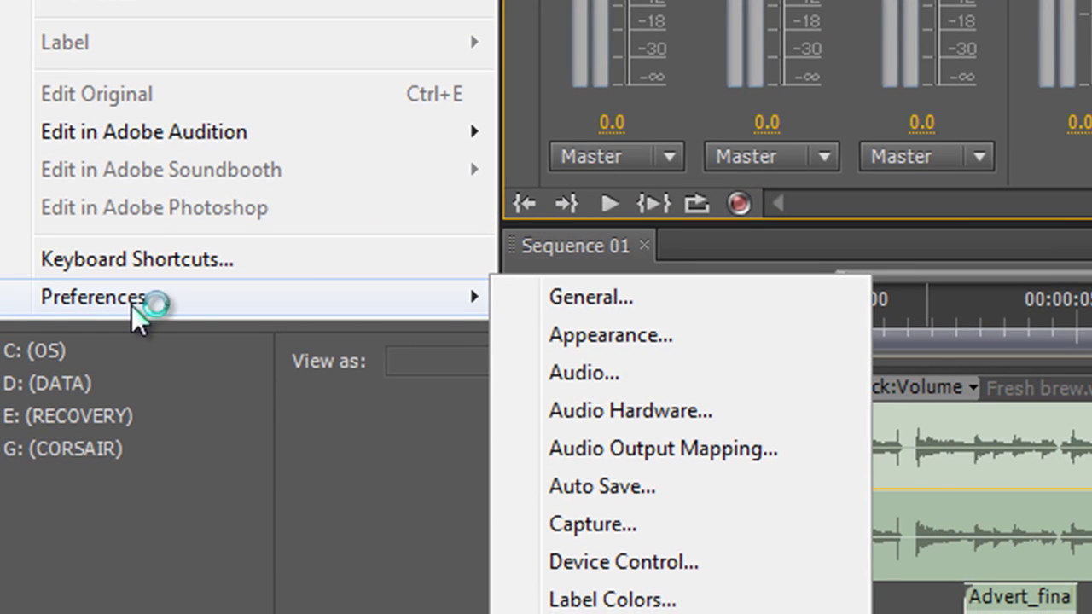
pyautogui.click(588, 380)
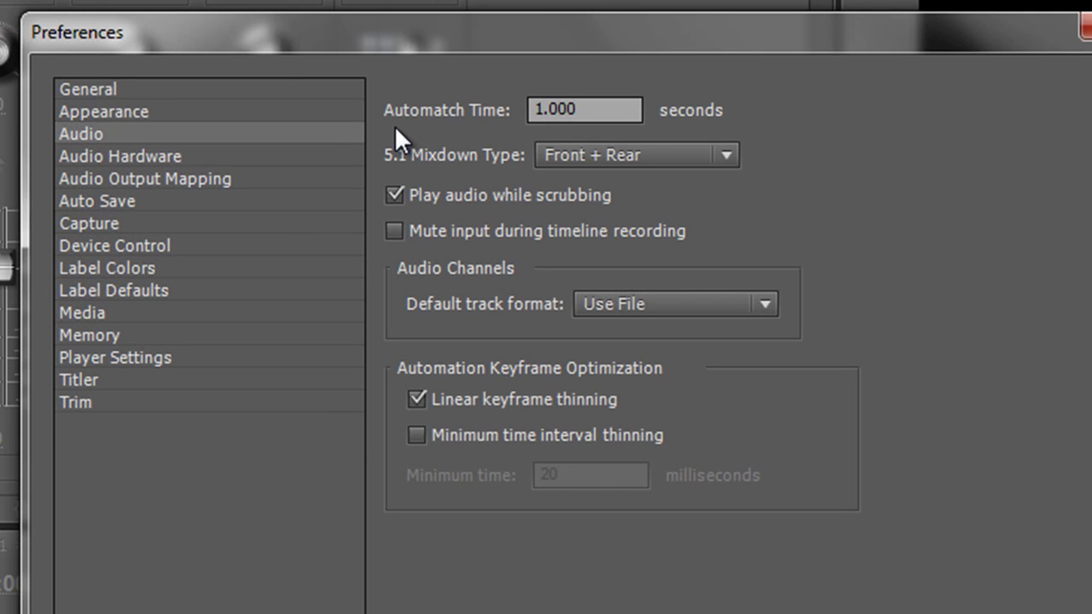
pyautogui.click(560, 116)
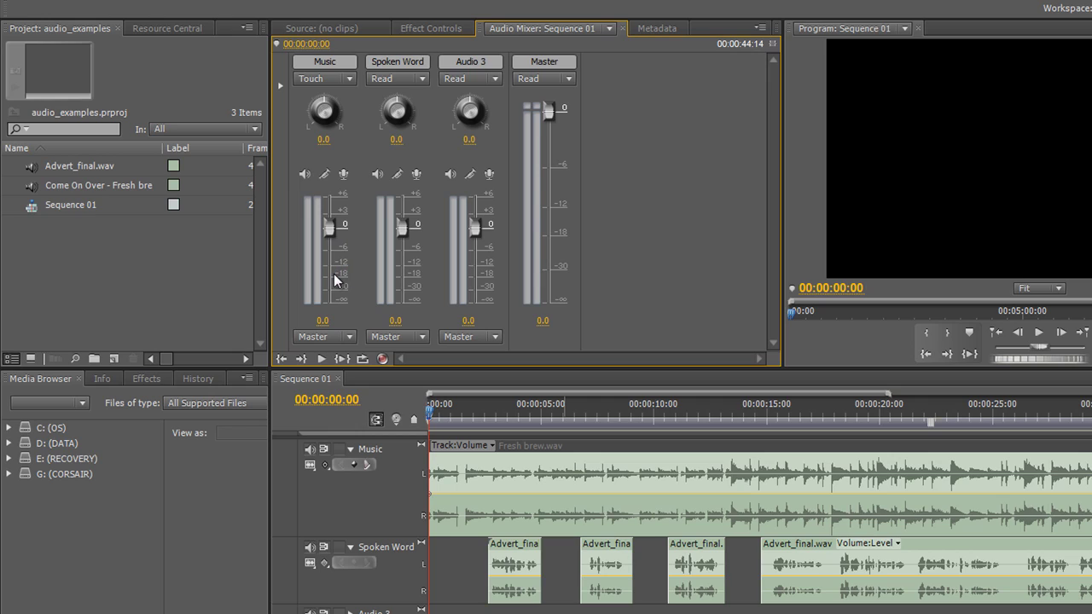
# Set the Music track's automation mode to Write and record Music fader movements from the sequence start to about 00:00:05:01
pyautogui.click(345, 80)
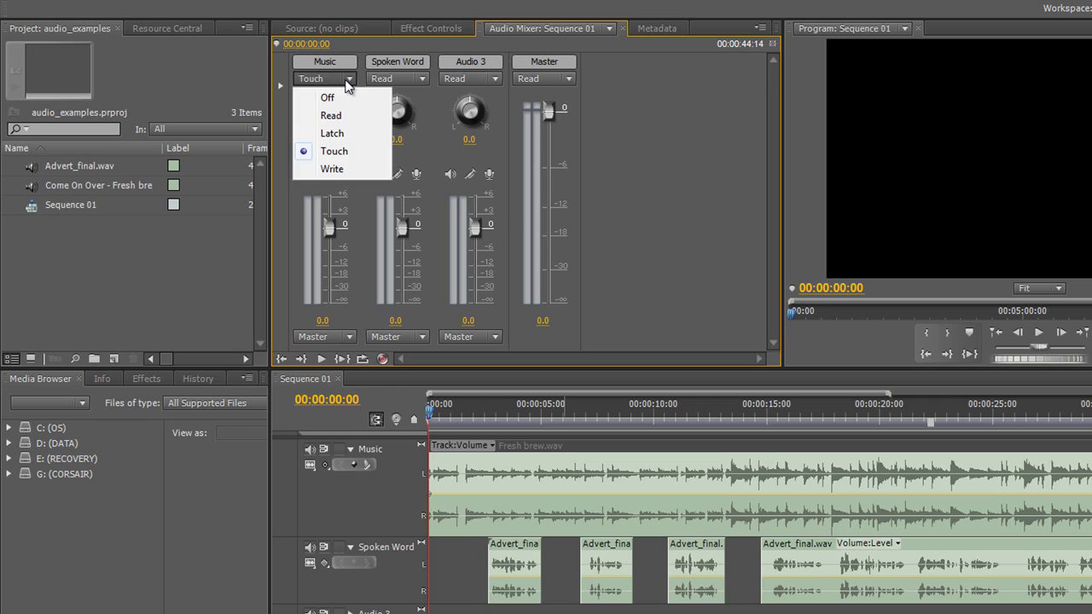
pyautogui.click(333, 168)
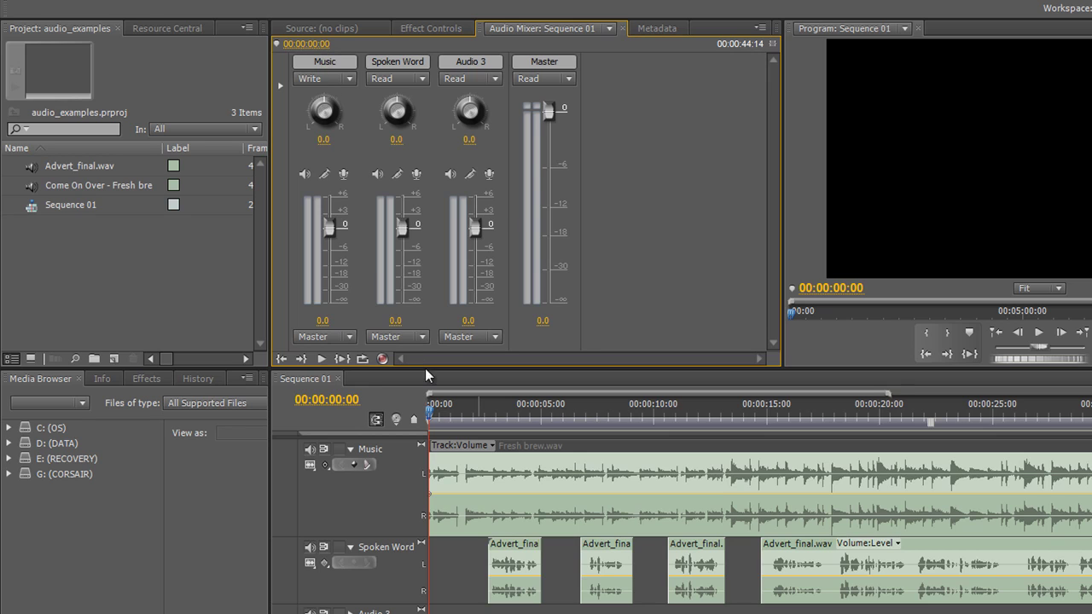
pyautogui.press('space')
pyautogui.moveTo(331, 243)
pyautogui.mouseDown()
pyautogui.moveTo(342, 282)
pyautogui.moveTo(337, 215)
pyautogui.moveTo(350, 284)
pyautogui.moveTo(352, 252)
pyautogui.moveTo(341, 249)
pyautogui.mouseUp()
pyautogui.press('space')
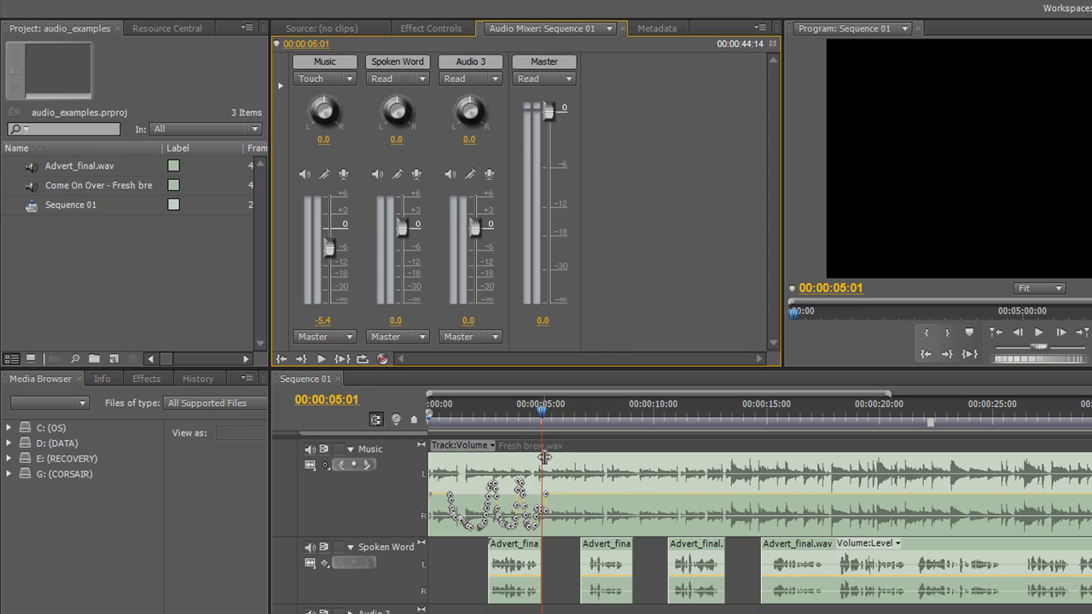
# Play the sequence briefly from its start, return there, and check the Audio Mixer's Switch to Touch after Write option
pyautogui.click(538, 417)
pyautogui.press('space')
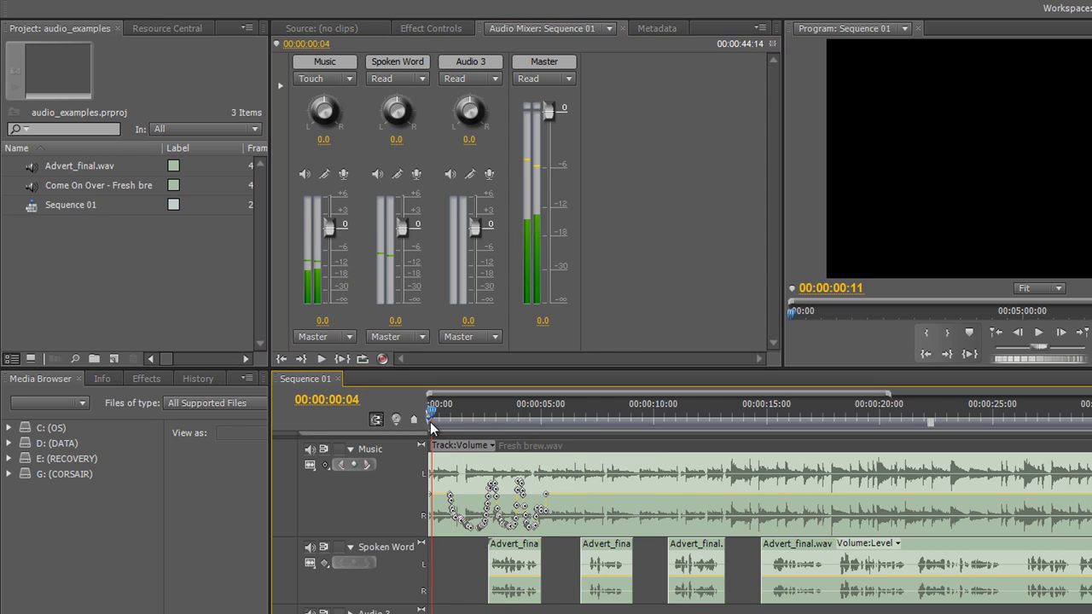
pyautogui.press('space')
pyautogui.press('Home')
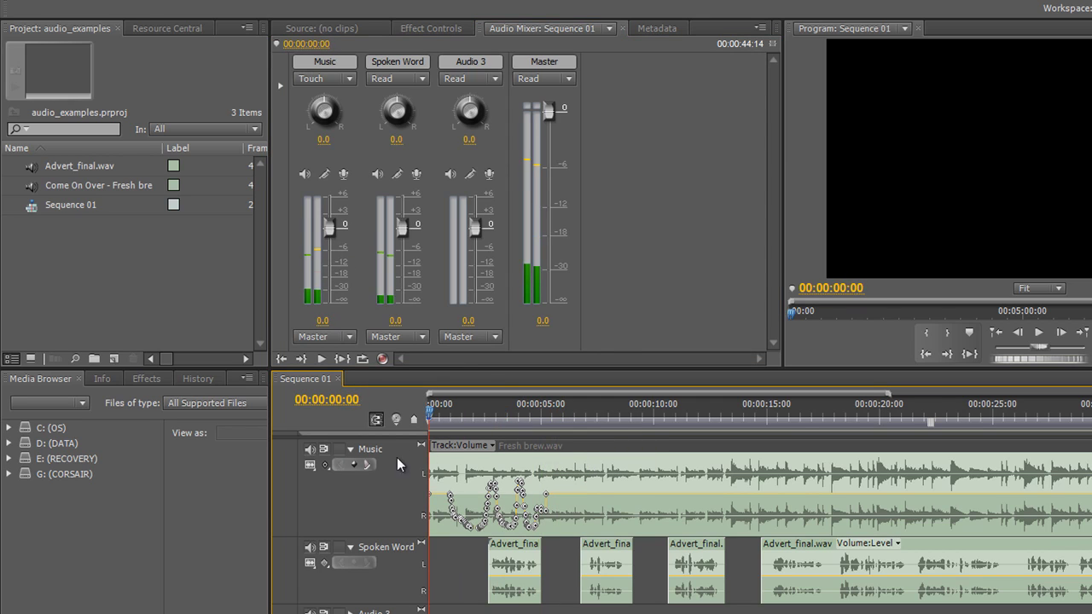
pyautogui.click(760, 30)
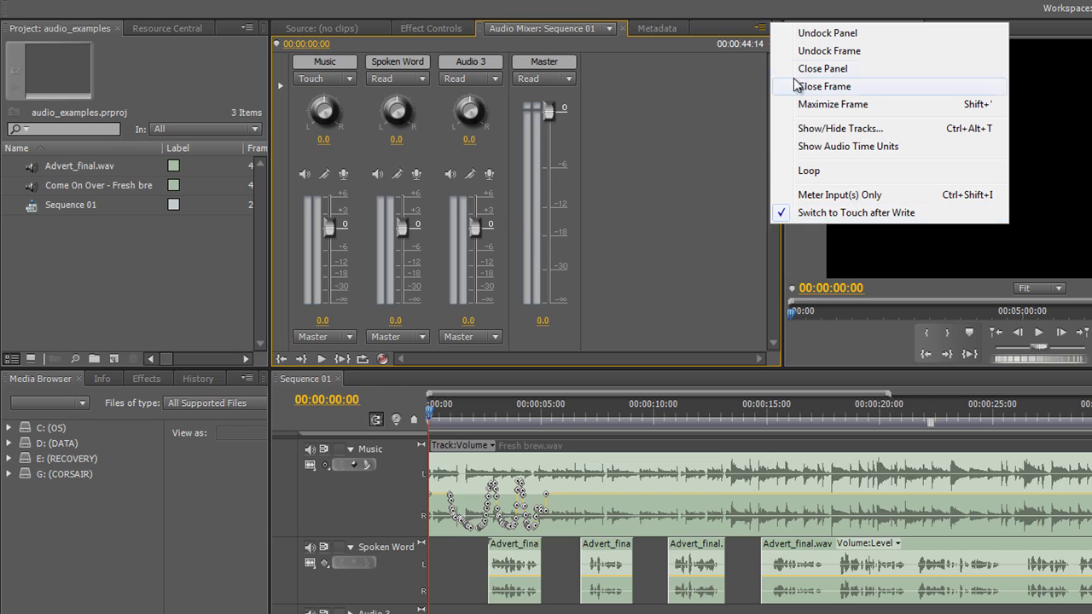
pyautogui.click(761, 30)
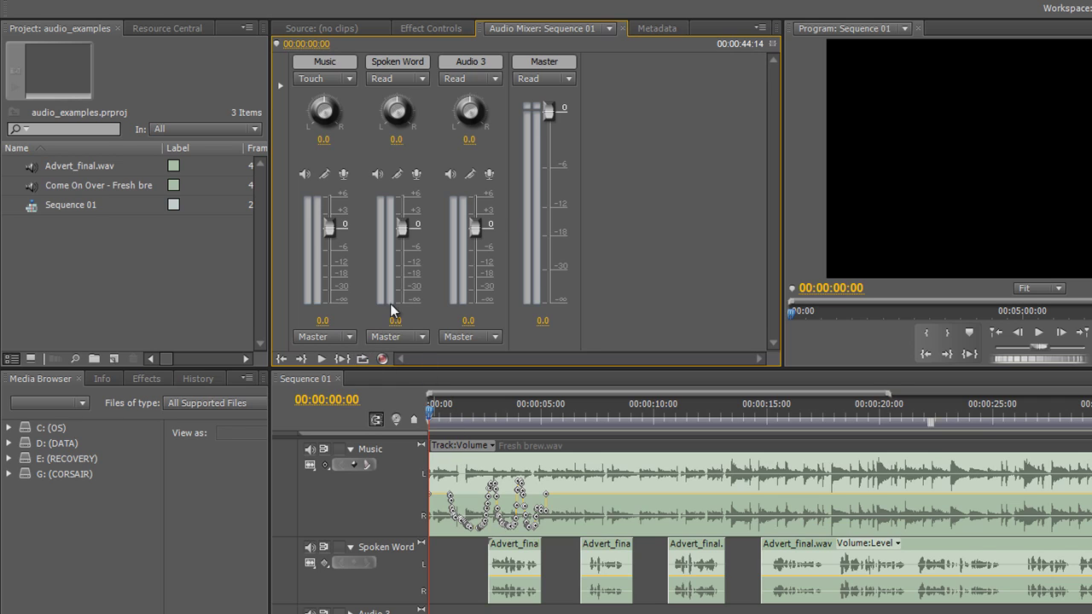
# Play the first five seconds in Touch mode to review the recorded Music fader movements and return the playhead to the sequence start
pyautogui.press('space')
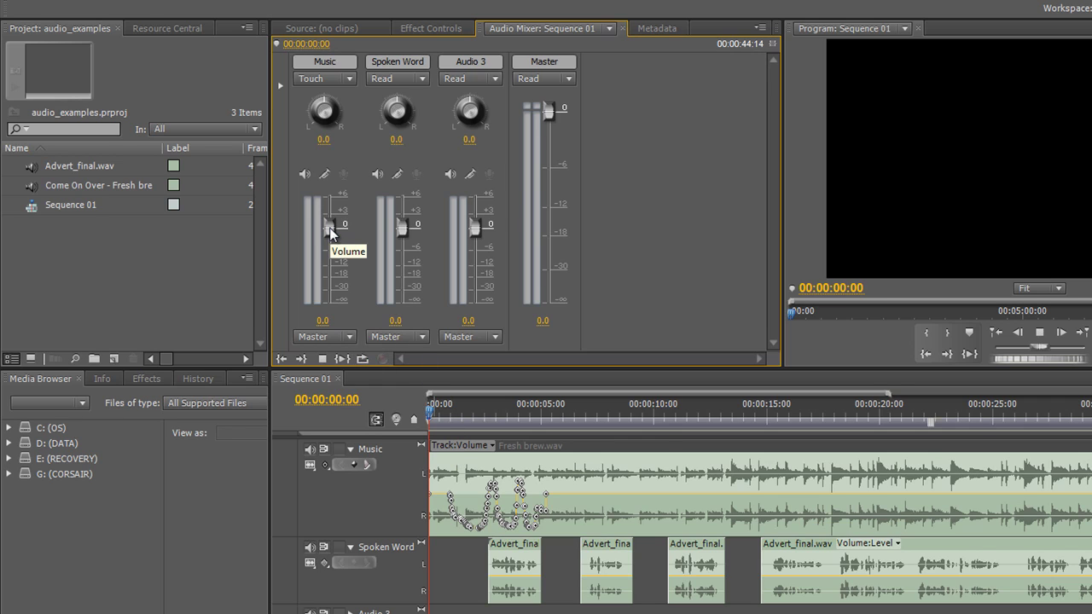
pyautogui.moveTo(330, 262)
pyautogui.mouseDown()
pyautogui.moveTo(332, 285)
pyautogui.moveTo(332, 271)
pyautogui.mouseUp()
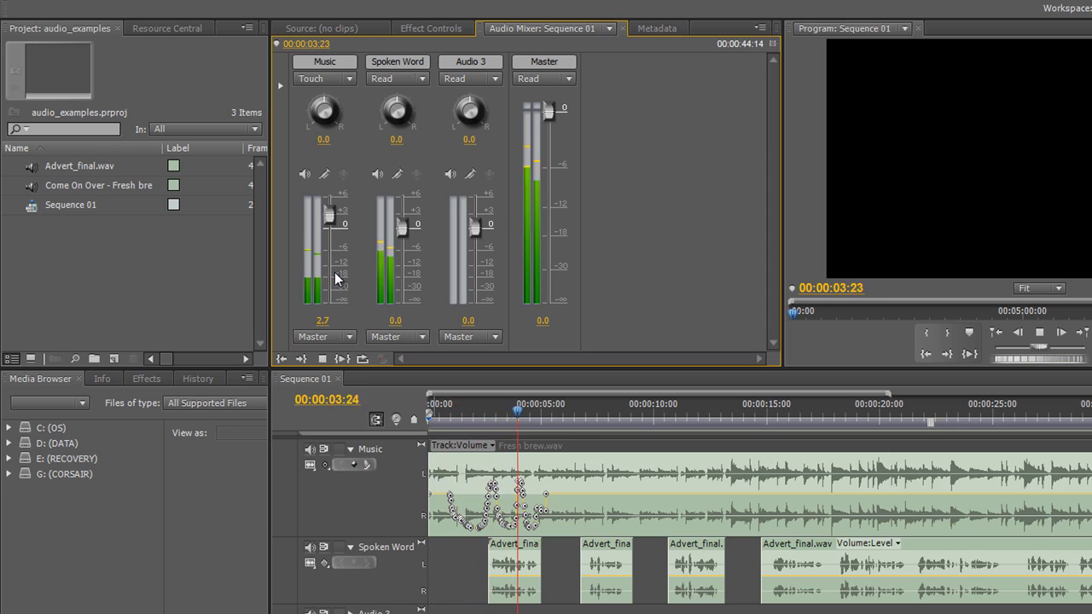
pyautogui.press('space')
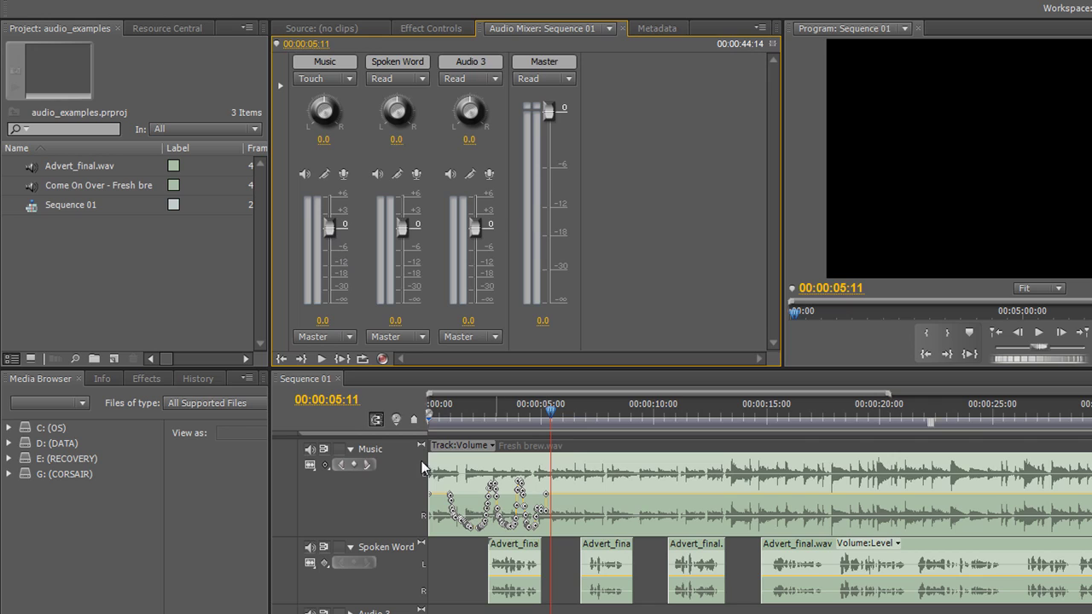
pyautogui.click(556, 411)
pyautogui.moveTo(556, 410); pyautogui.dragTo(395, 460)
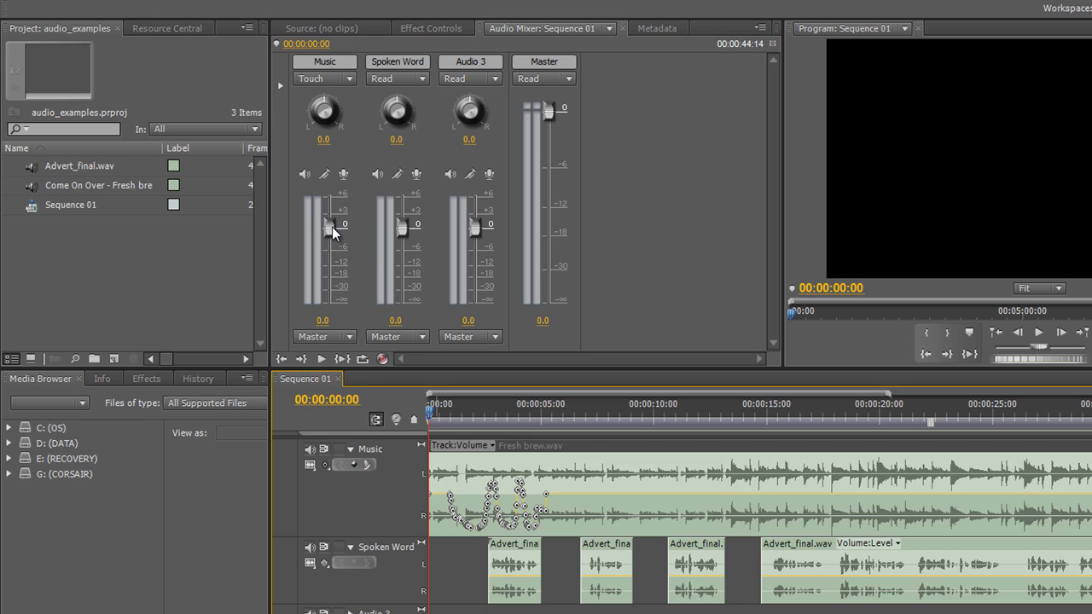
# Record Music fader dips under the spoken clips up to 00:00:17:07 in Touch mode and redisplay the Music track's keyframes
pyautogui.press('space')
pyautogui.moveTo(332, 227); pyautogui.dragTo(342, 286)
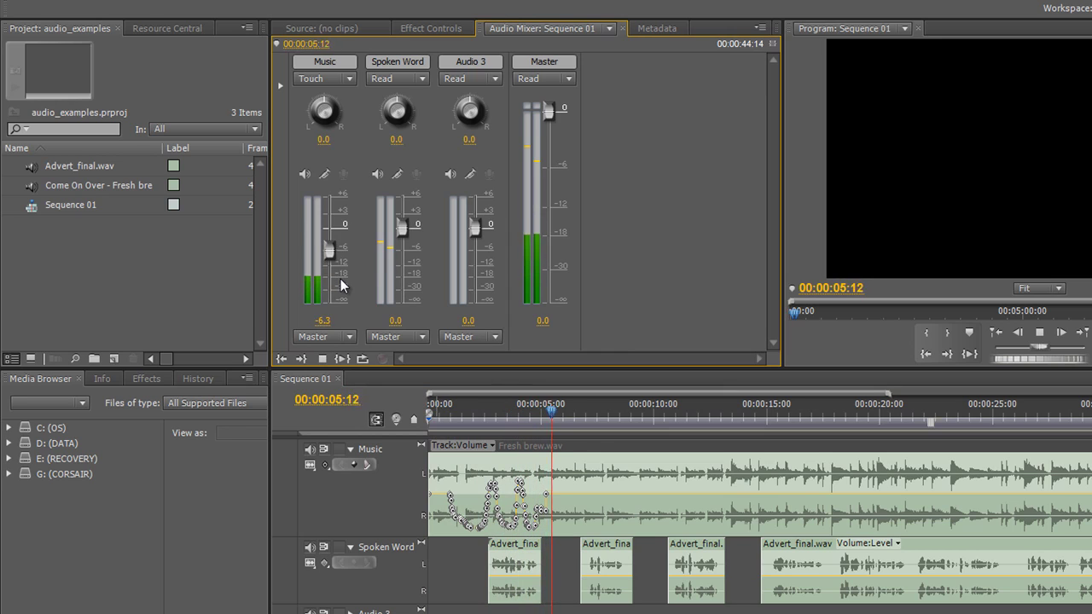
pyautogui.moveTo(326, 229); pyautogui.dragTo(334, 284)
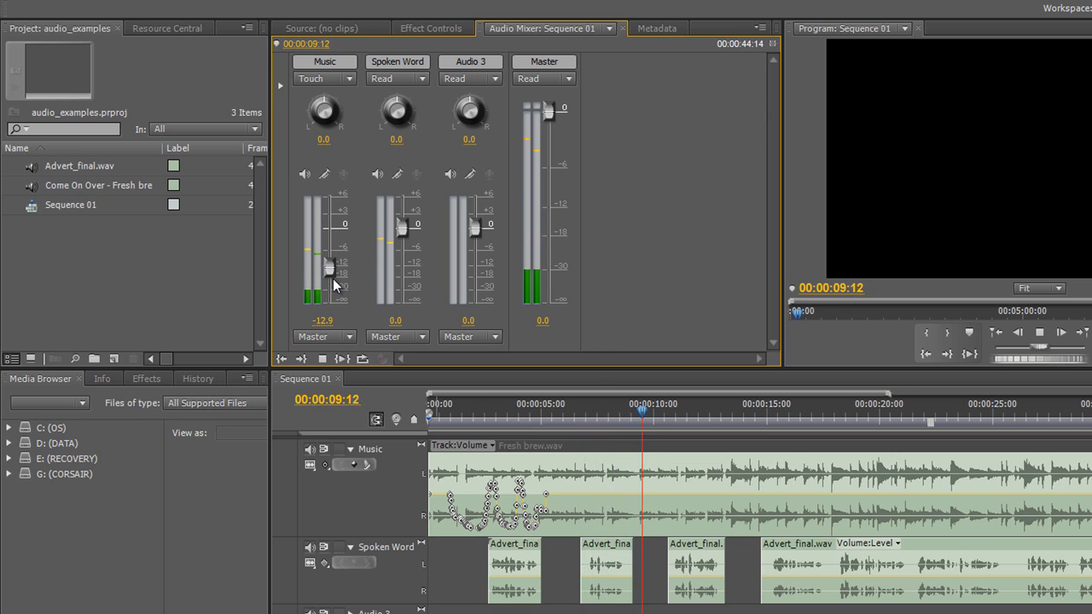
pyautogui.moveTo(329, 225); pyautogui.dragTo(335, 281)
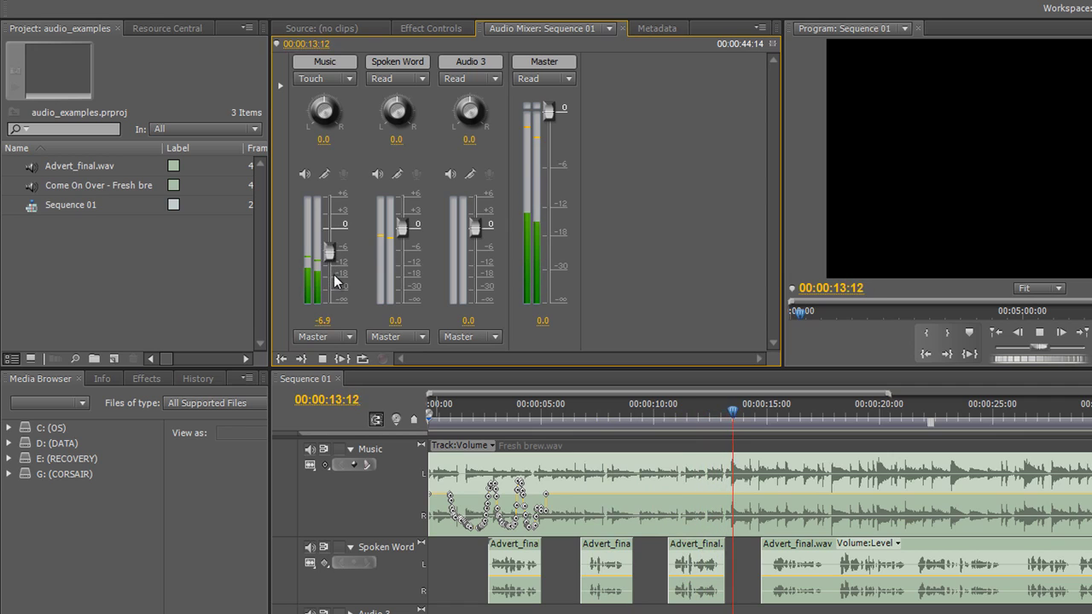
pyautogui.moveTo(324, 231); pyautogui.dragTo(338, 288)
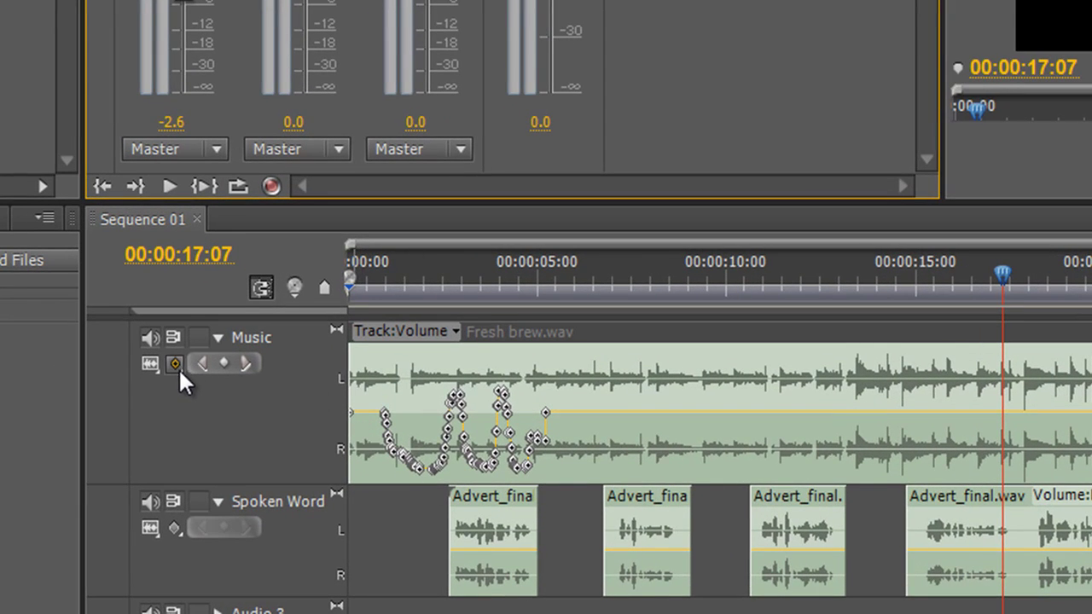
pyautogui.click(177, 368)
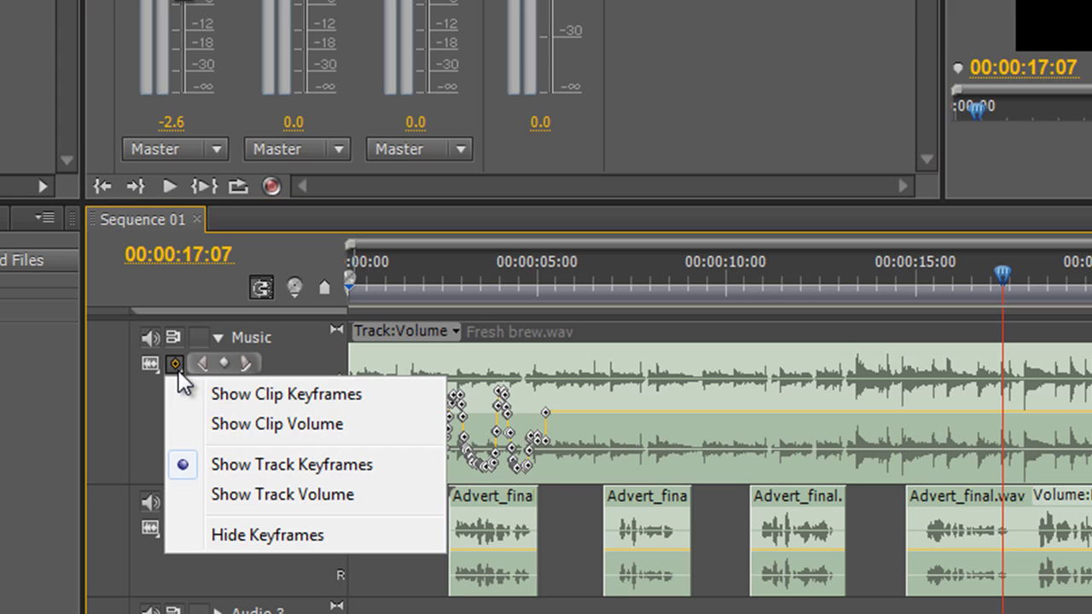
pyautogui.click(221, 462)
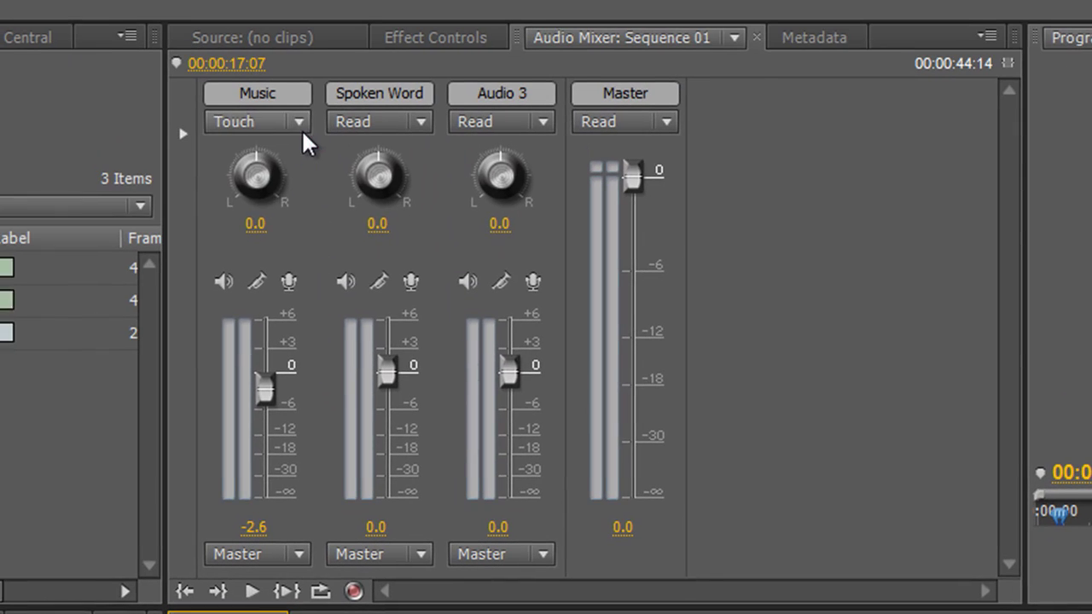
# Try Latch as the Music track's automation mode and finish by setting the mode to Read
pyautogui.click(298, 126)
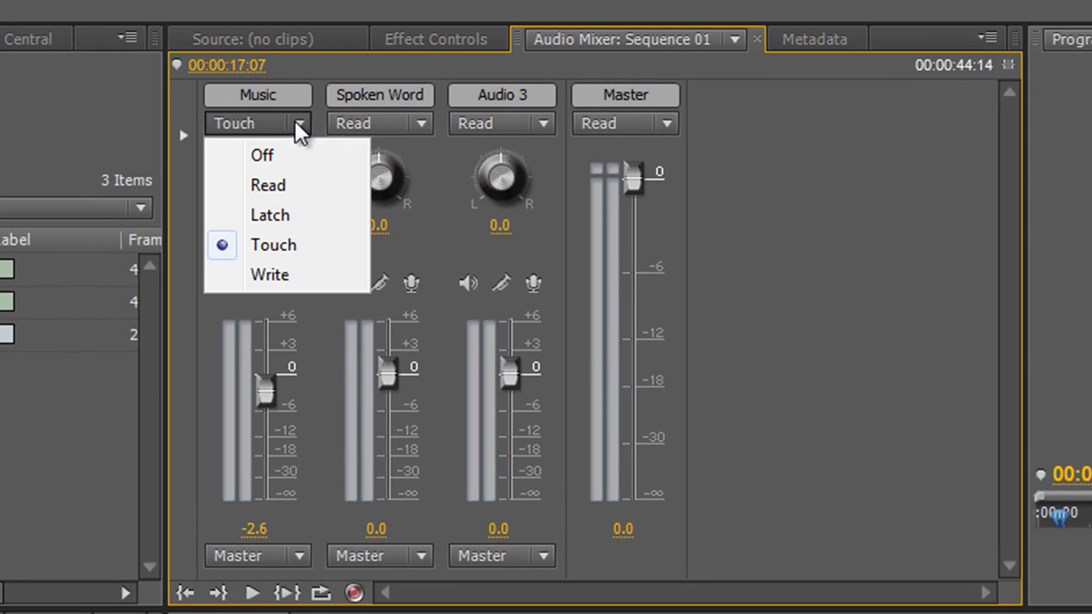
pyautogui.click(272, 216)
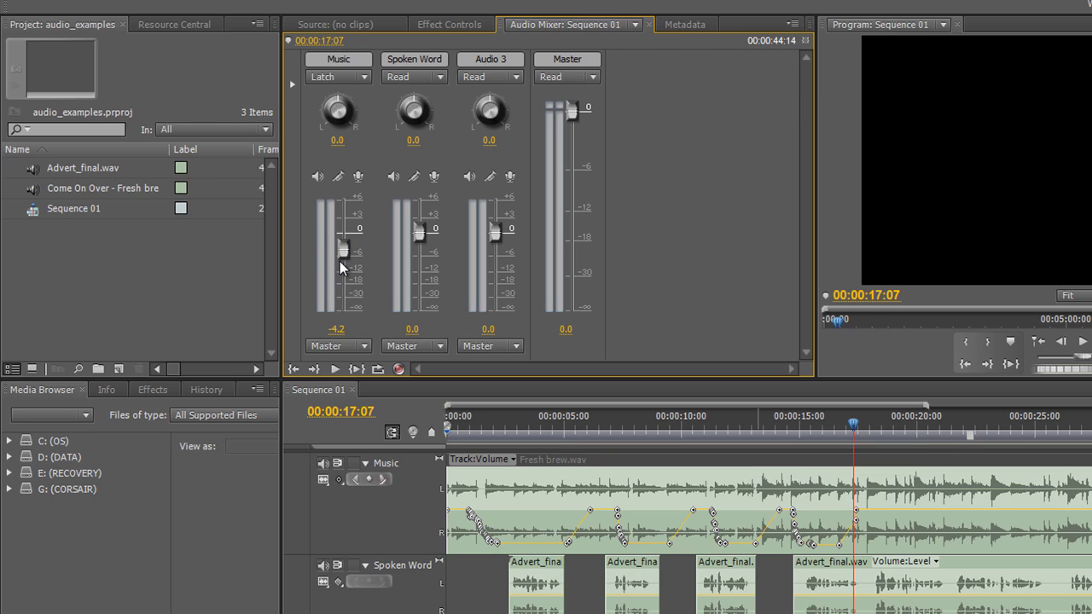
pyautogui.click(361, 79)
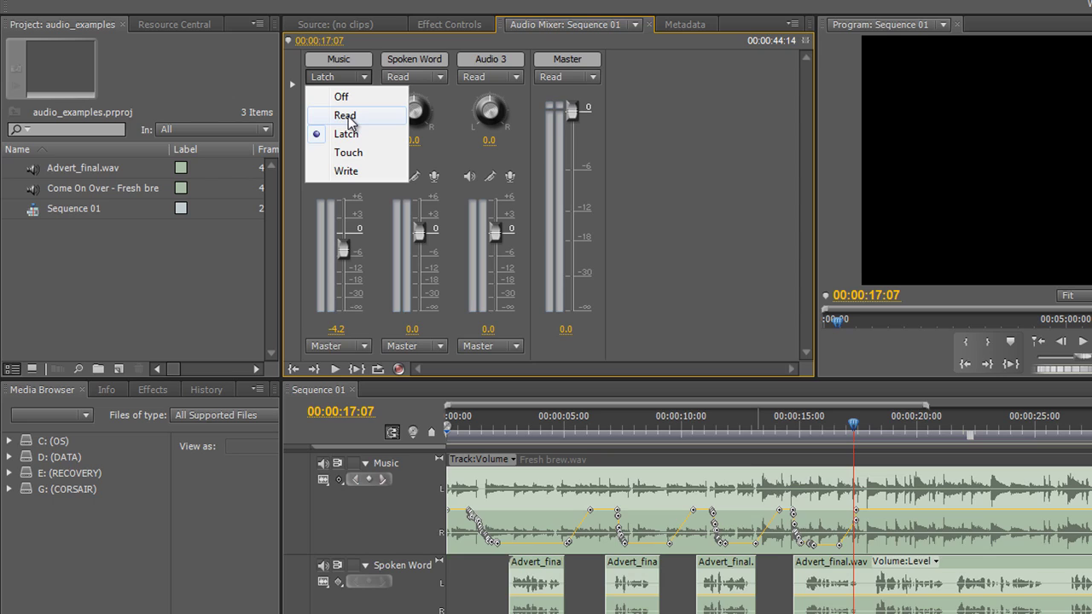
pyautogui.click(346, 116)
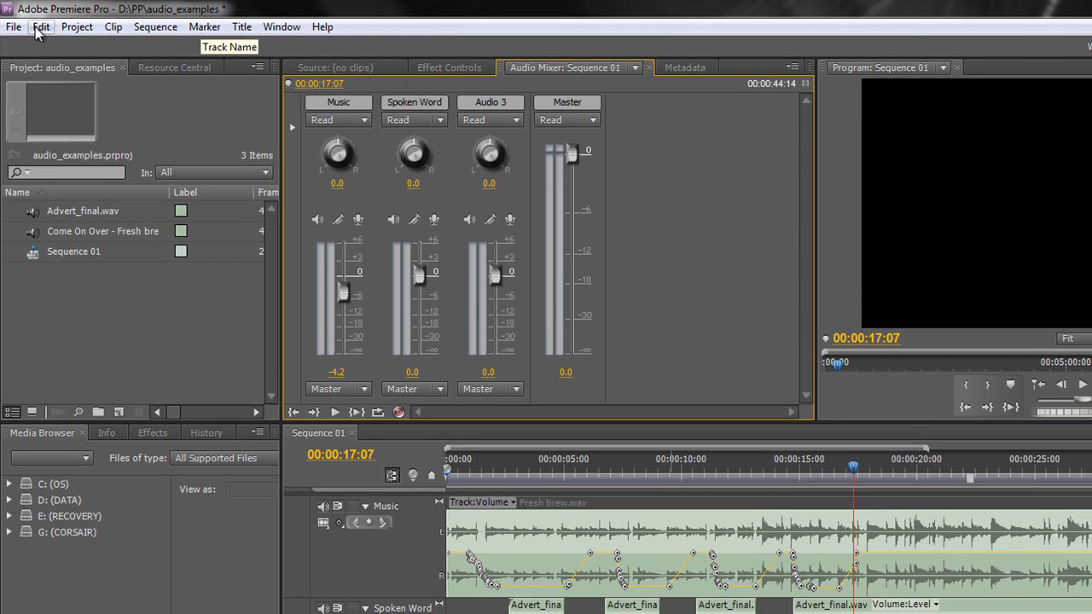
# Enable Minimum time interval thinning for automation keyframes in the Audio preferences, keeping the minimum time at 20 milliseconds
pyautogui.click(37, 28)
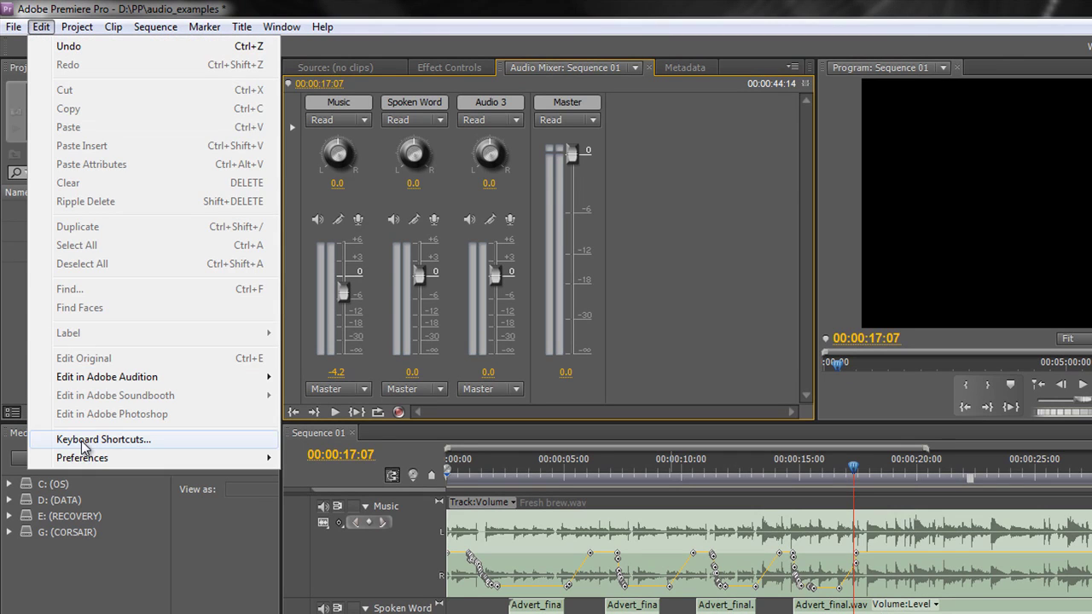
pyautogui.moveTo(83, 466)
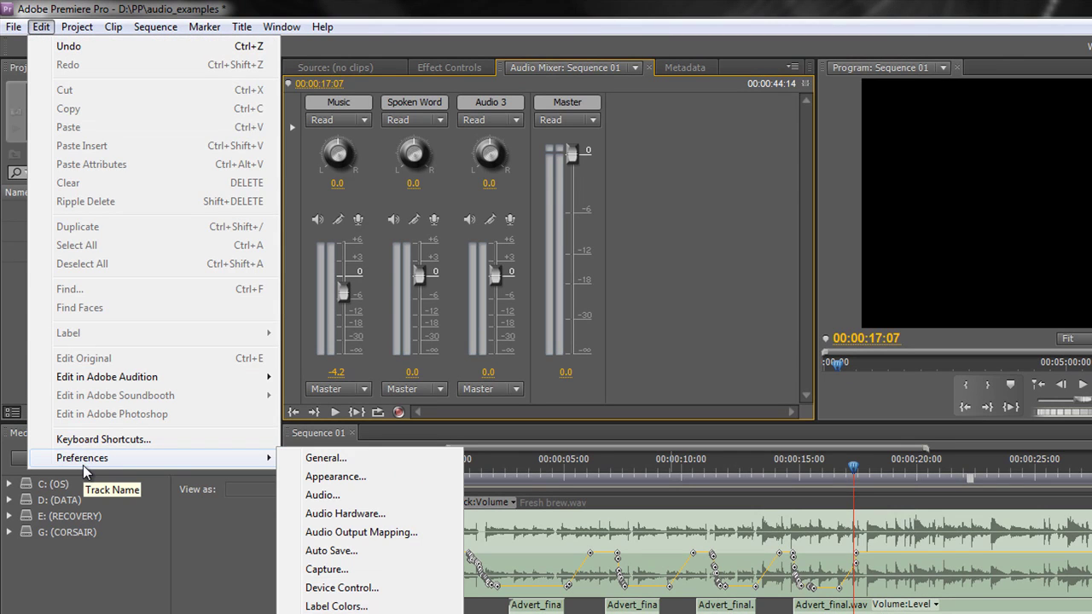
pyautogui.click(314, 496)
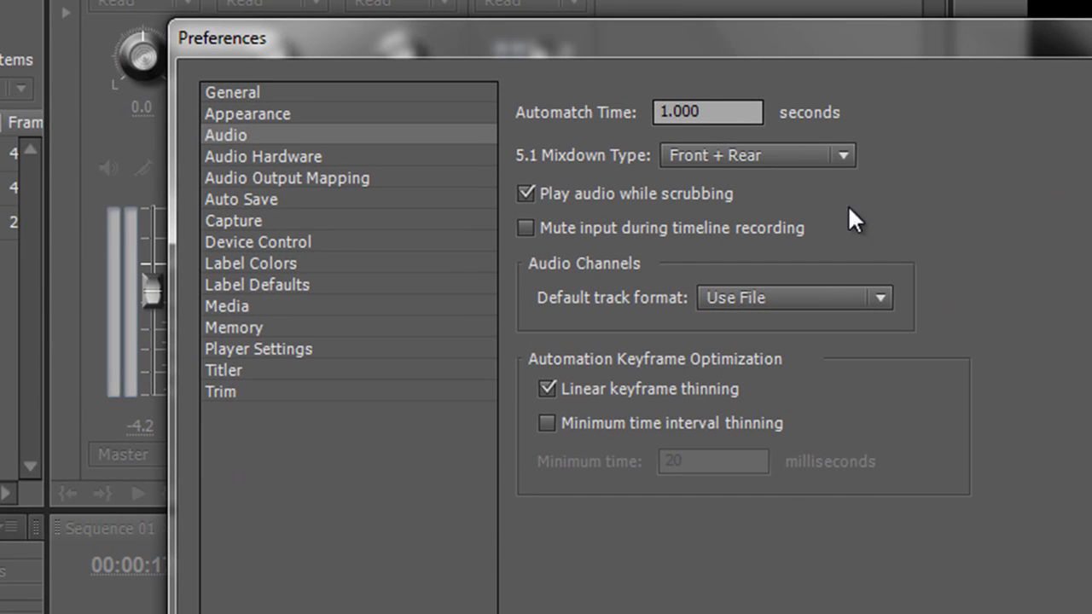
pyautogui.moveTo(861, 41); pyautogui.dragTo(864, 0)
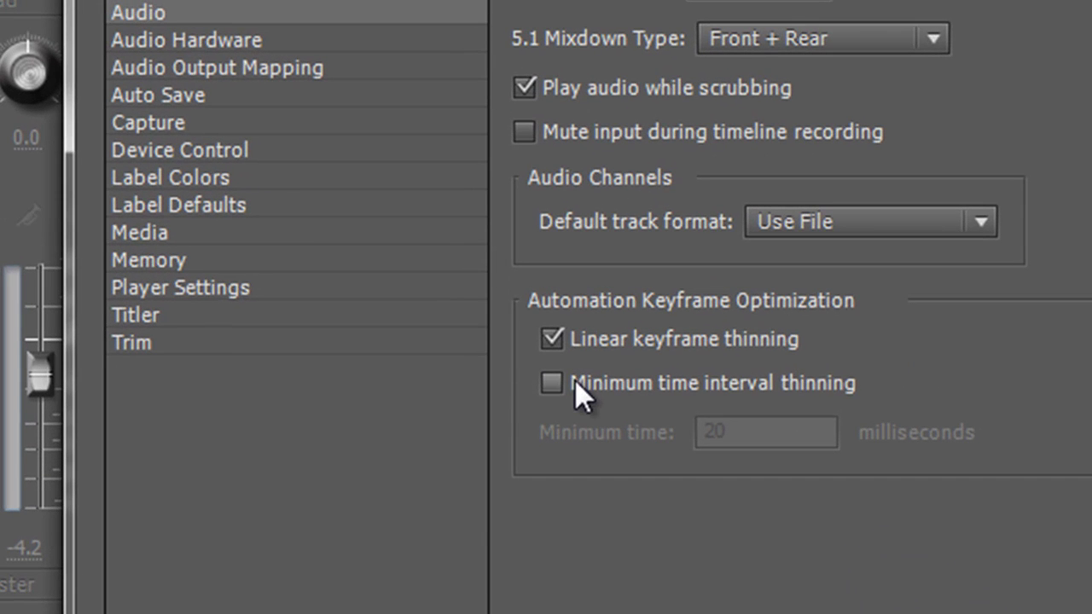
pyautogui.click(546, 386)
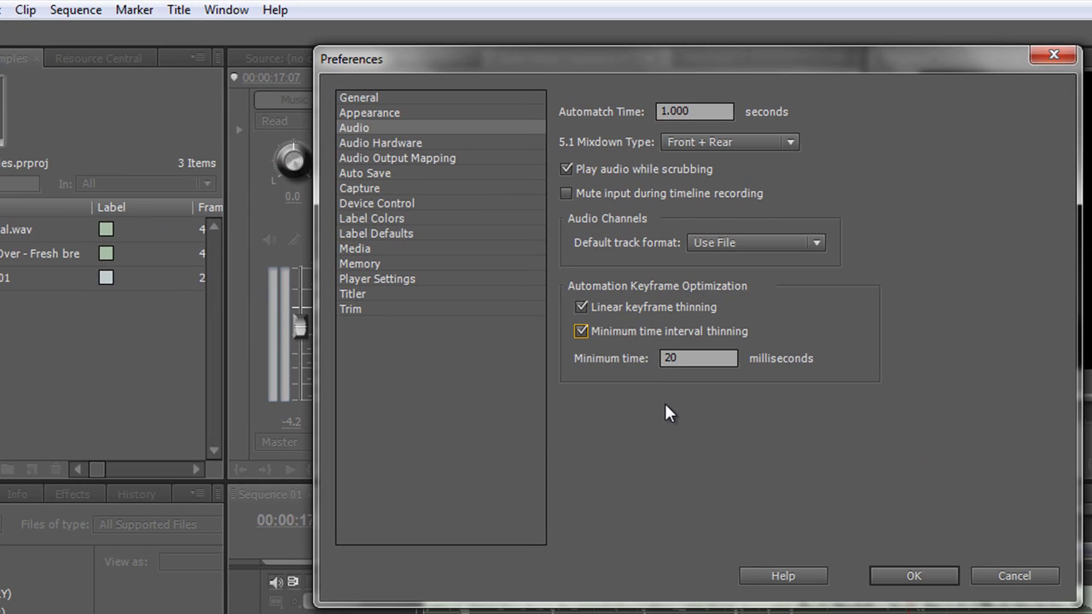
pyautogui.click(896, 571)
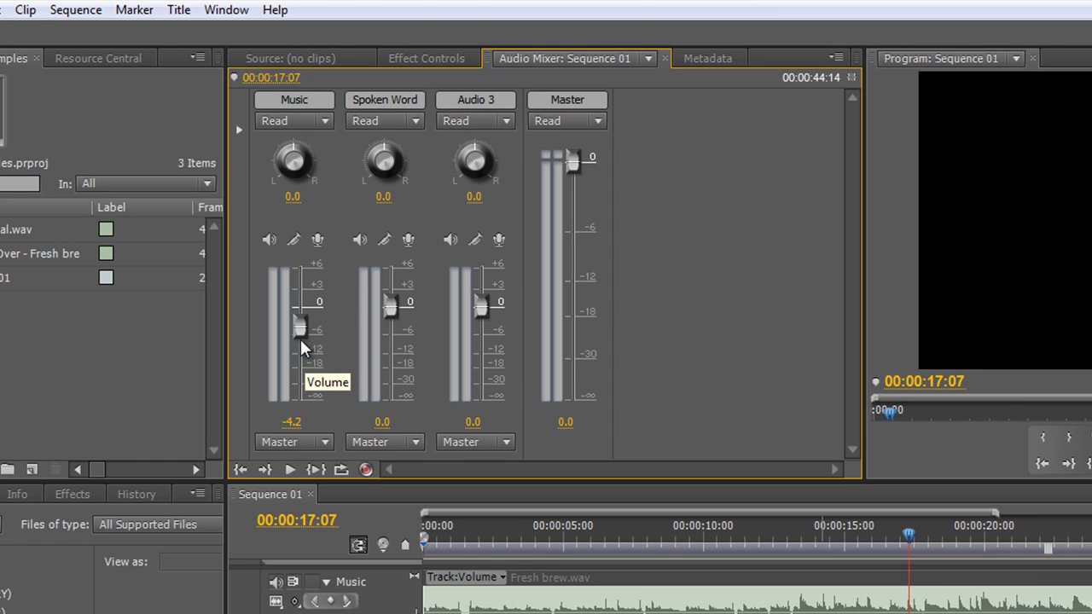
# Turn off Switch to Touch after Write in the Audio Mixer and open the Music track's automation mode choices
pyautogui.click(322, 124)
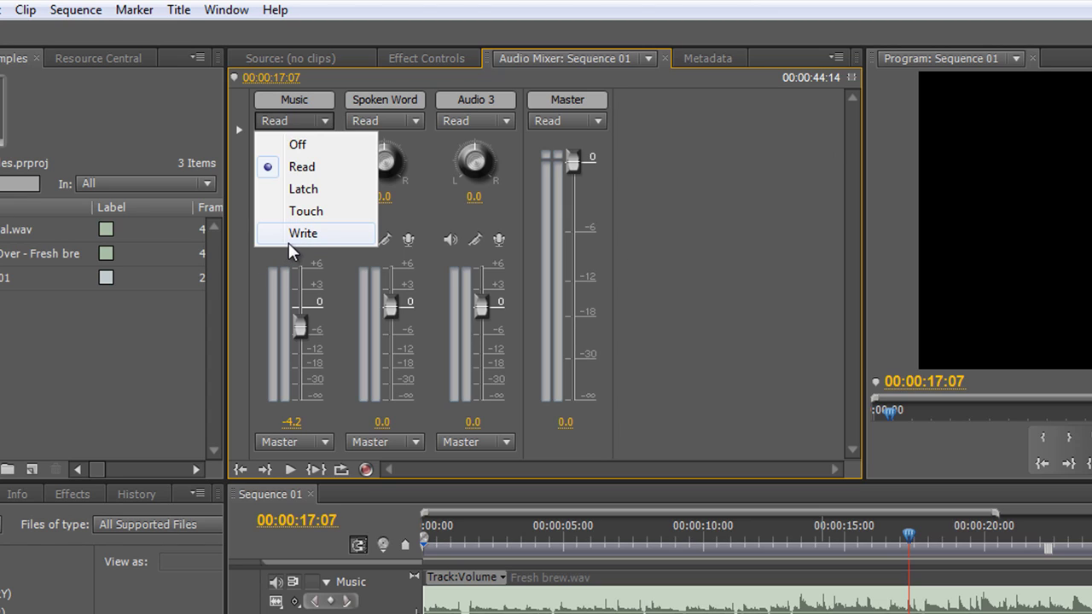
pyautogui.click(836, 58)
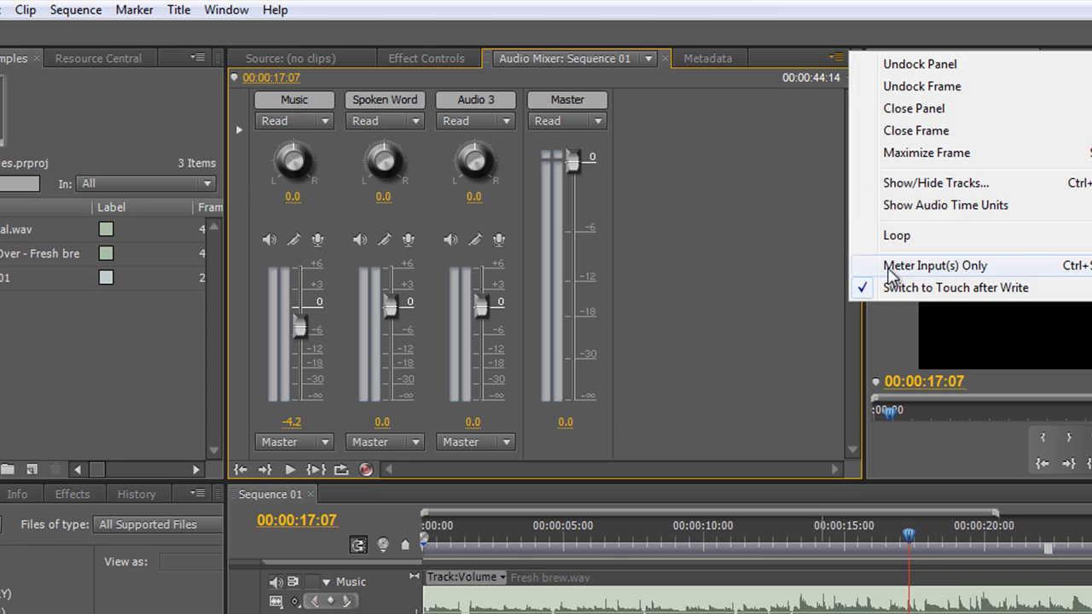
pyautogui.click(986, 290)
pyautogui.click(322, 121)
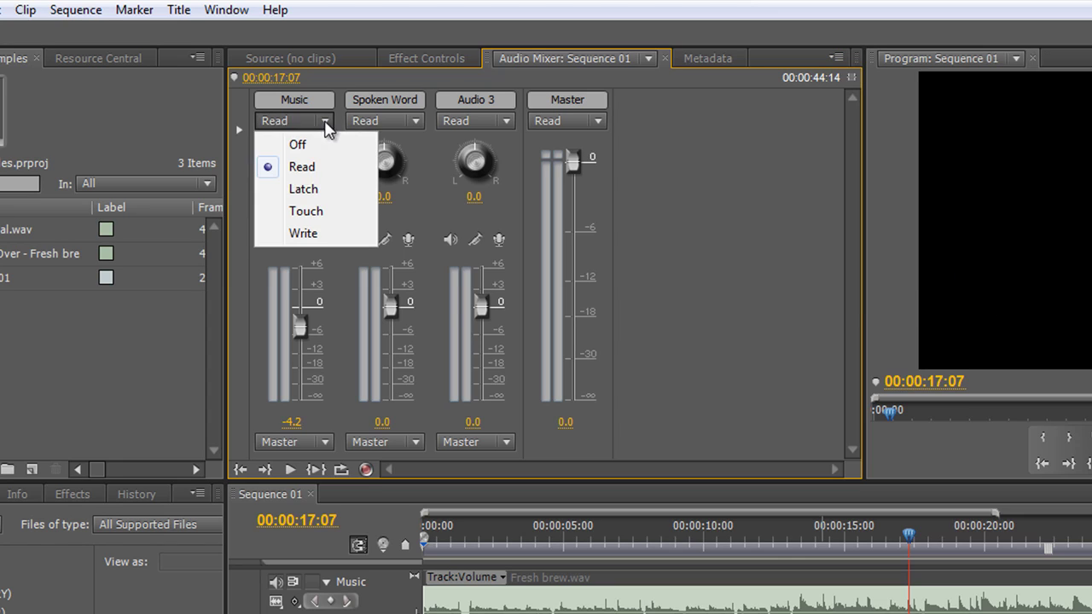